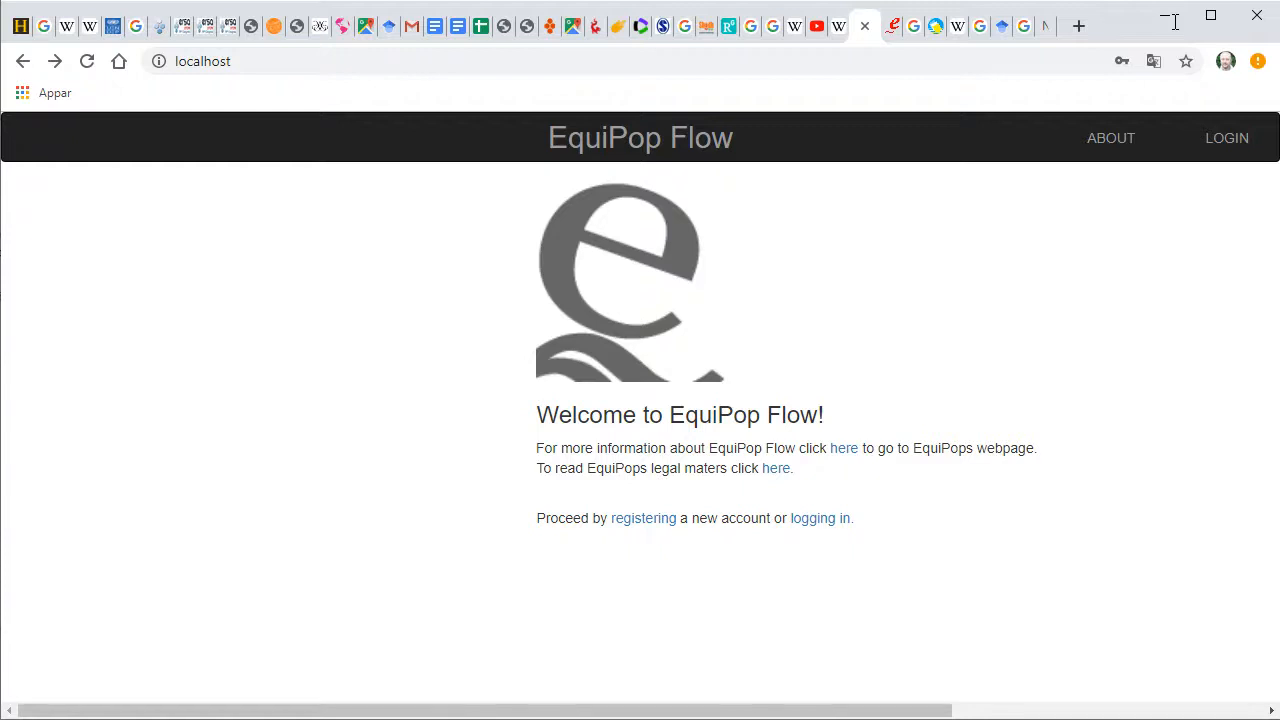
Load localhost in the browser and open the form for registering a new account
left_click(256, 65)
key("Return")
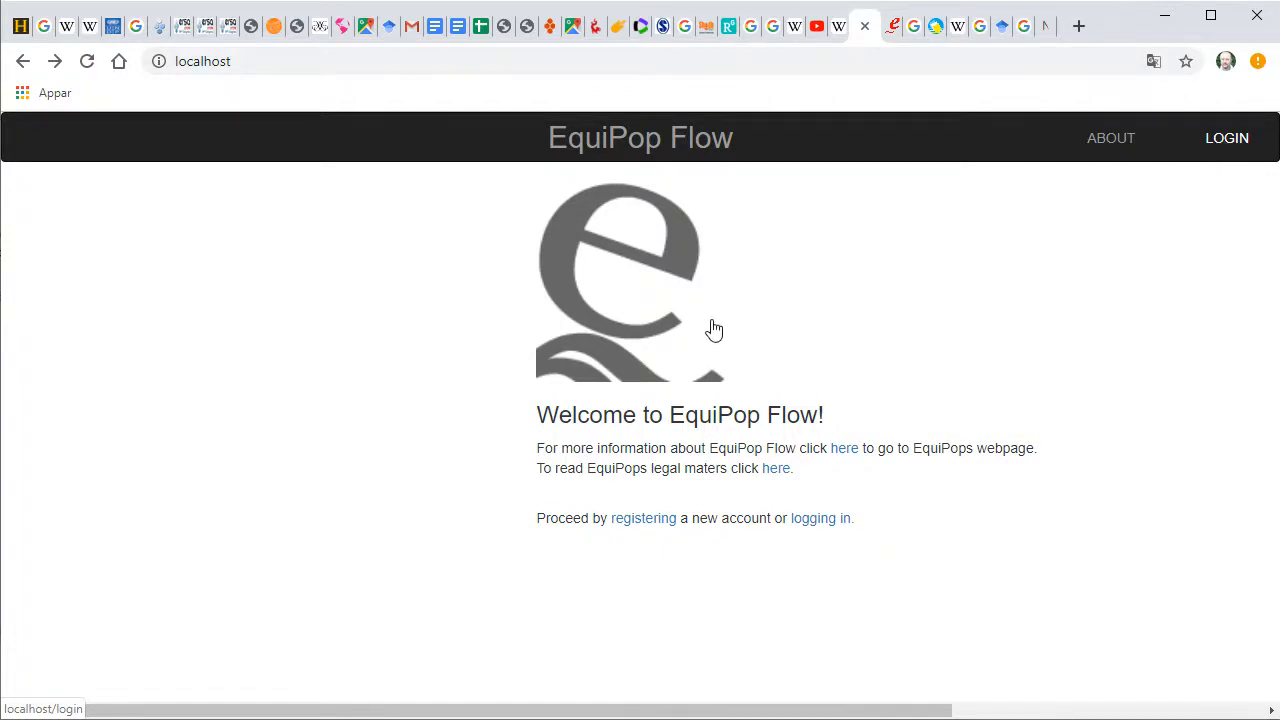
left_click(645, 518)
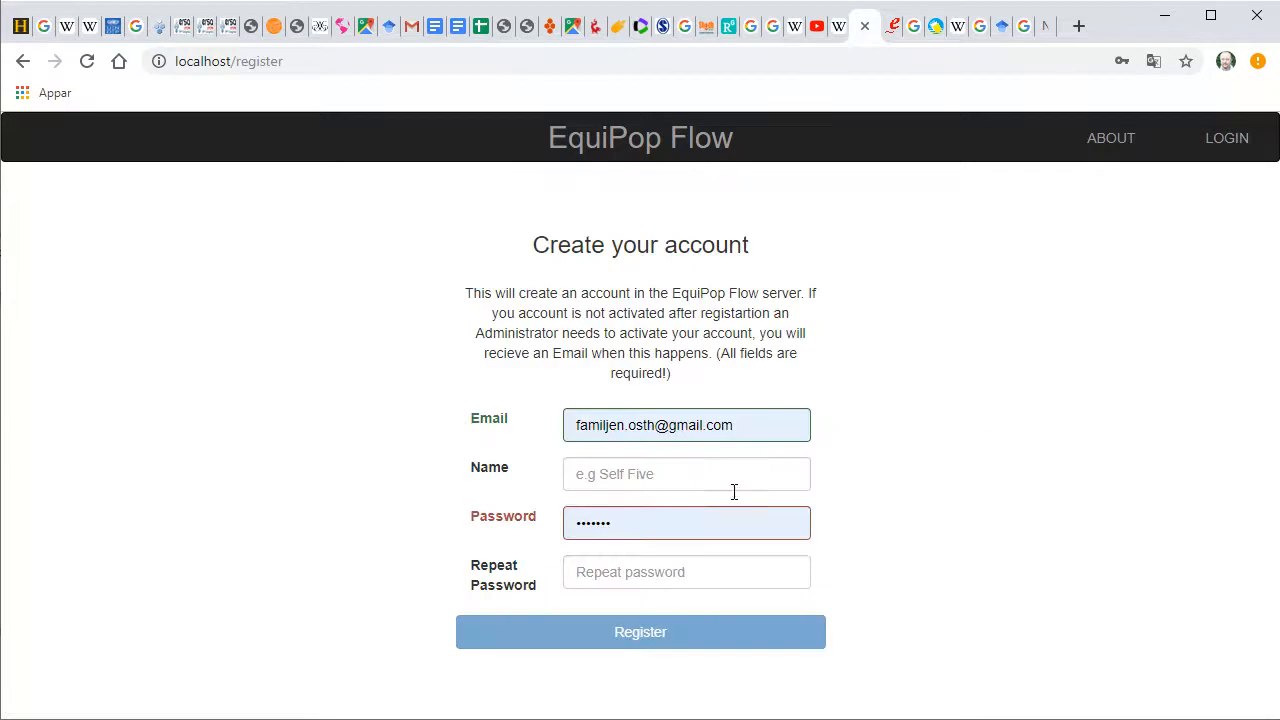
Fill in the e-mail and name on the registration form, and return to the start page without registering
left_click(760, 425)
key("Down")
key("Return")
left_click(799, 431)
left_click(1047, 374)
left_click(619, 468)
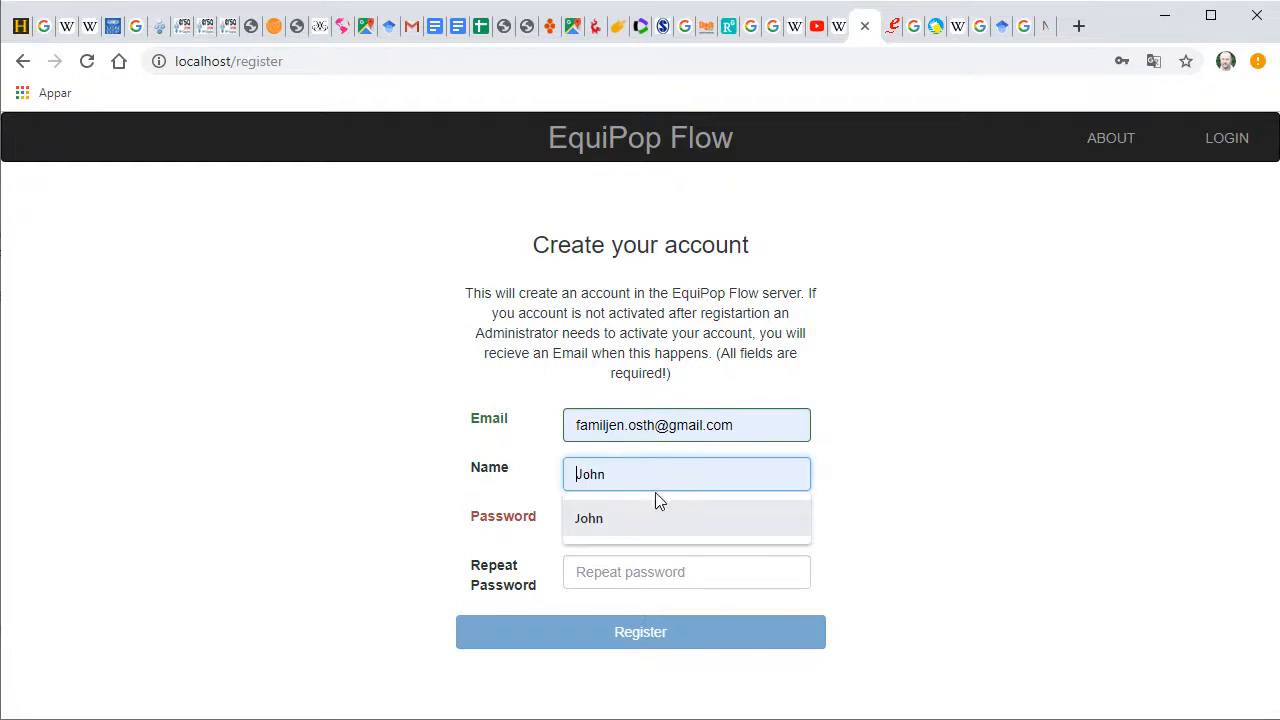
left_click(657, 521)
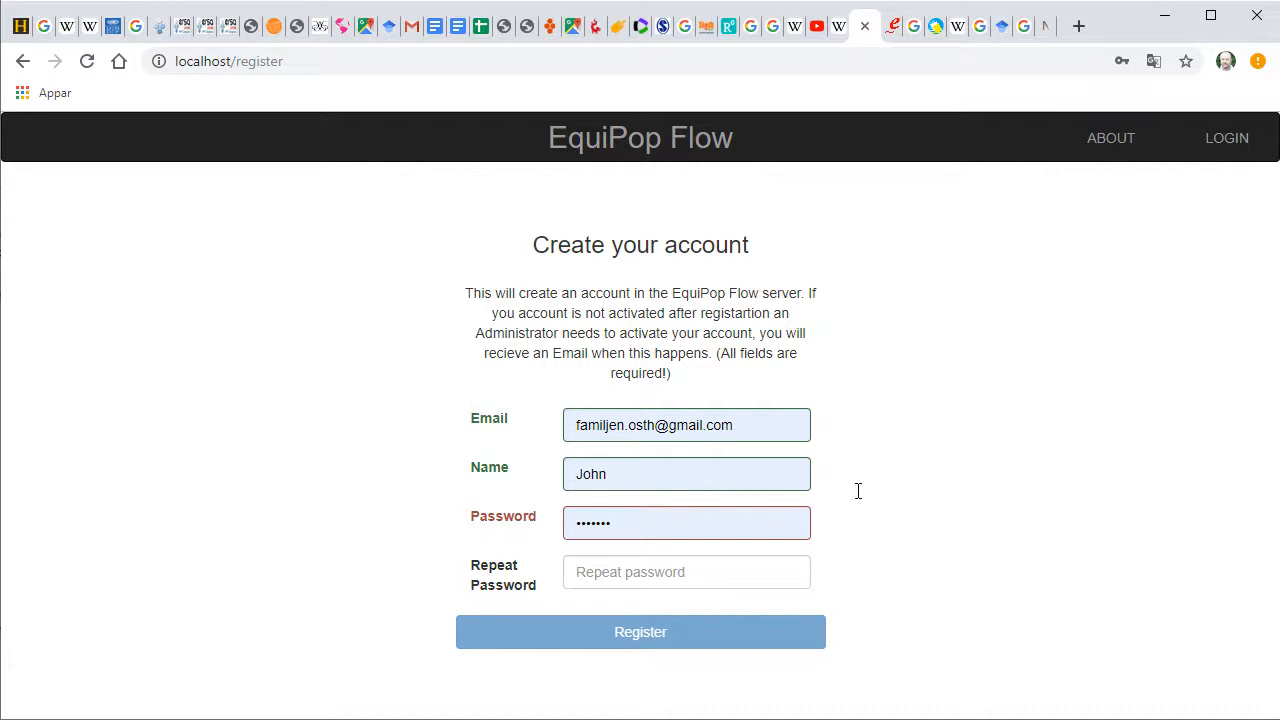
left_click(695, 573)
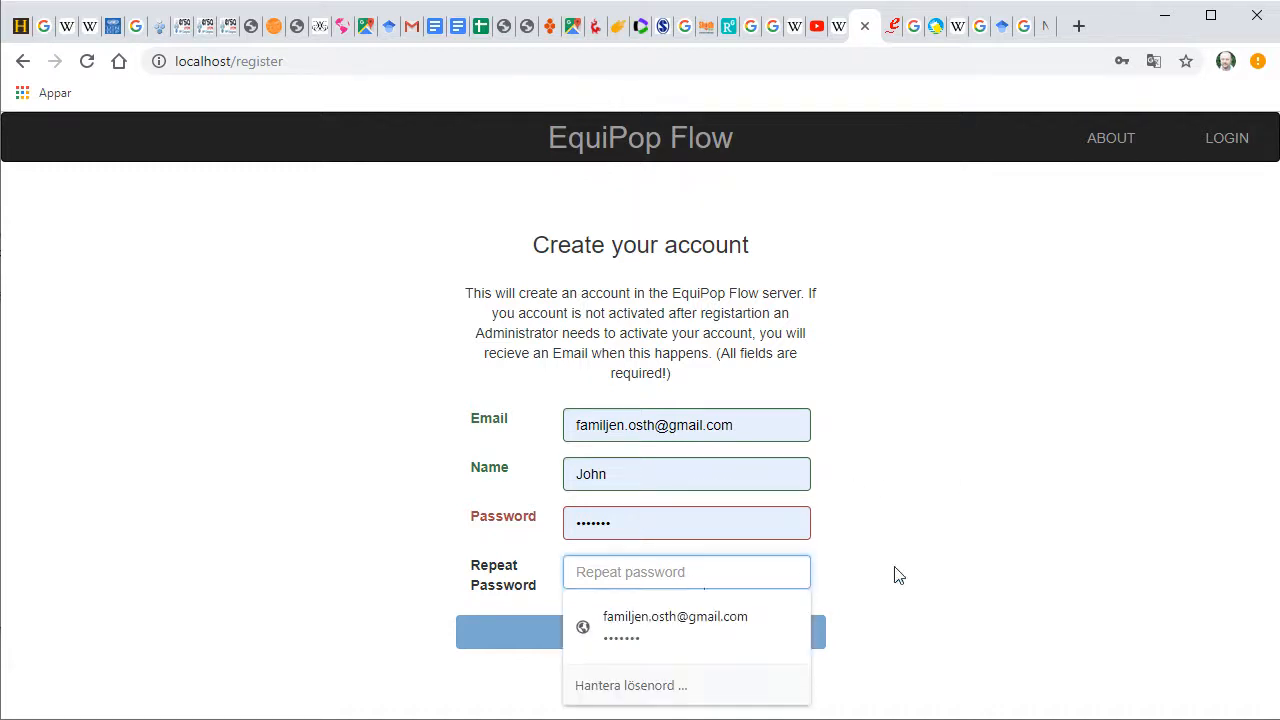
left_click(1131, 435)
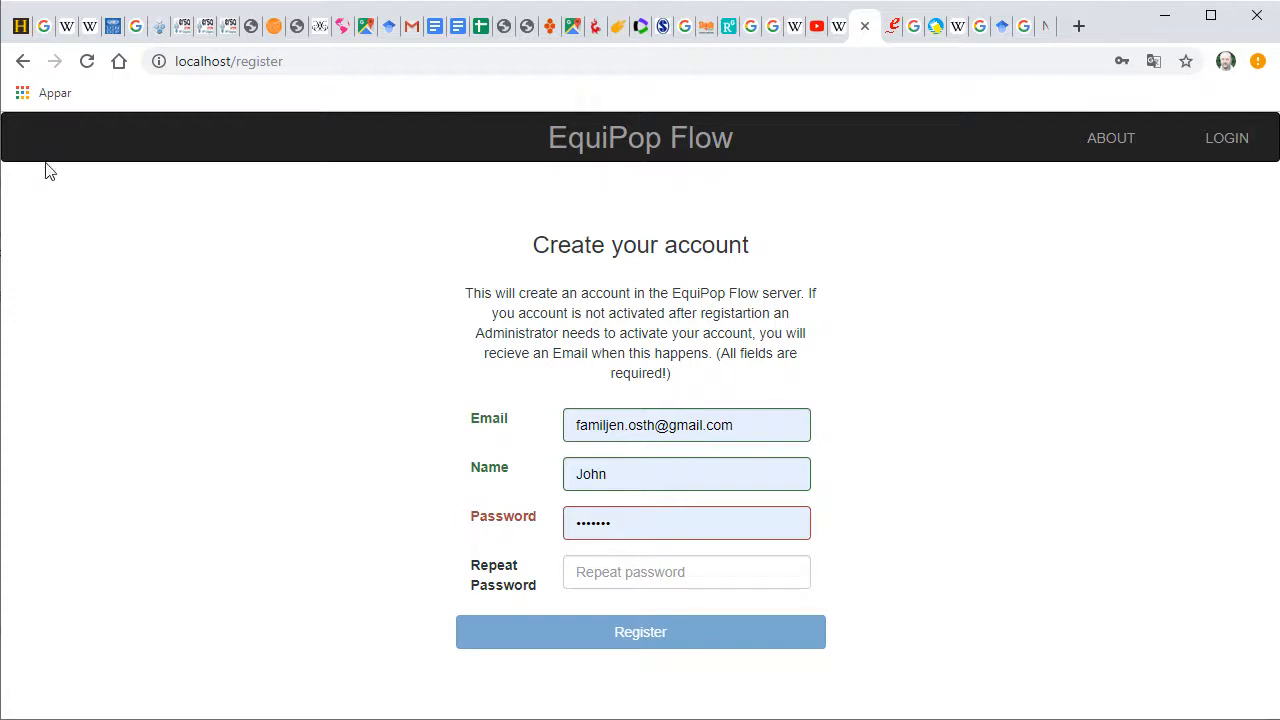
left_click(23, 62)
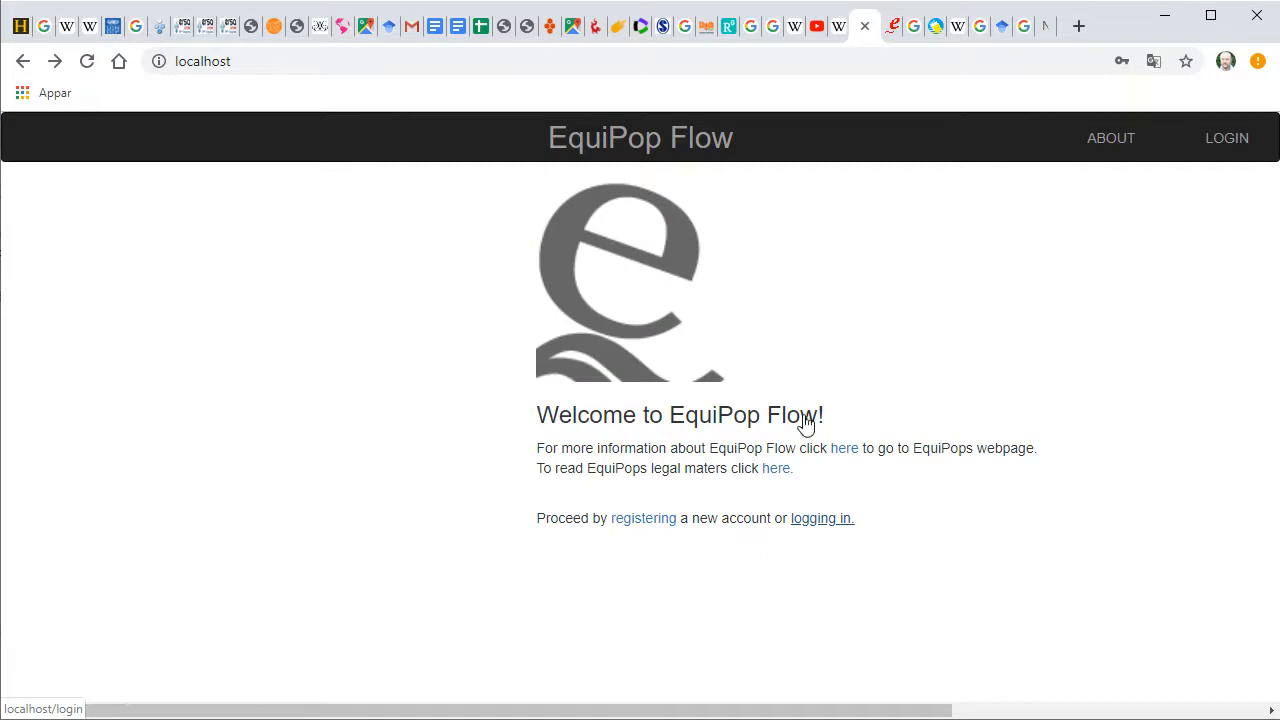
Open the login page and log in to EquiPop Flow with the saved account credentials
left_click(817, 520)
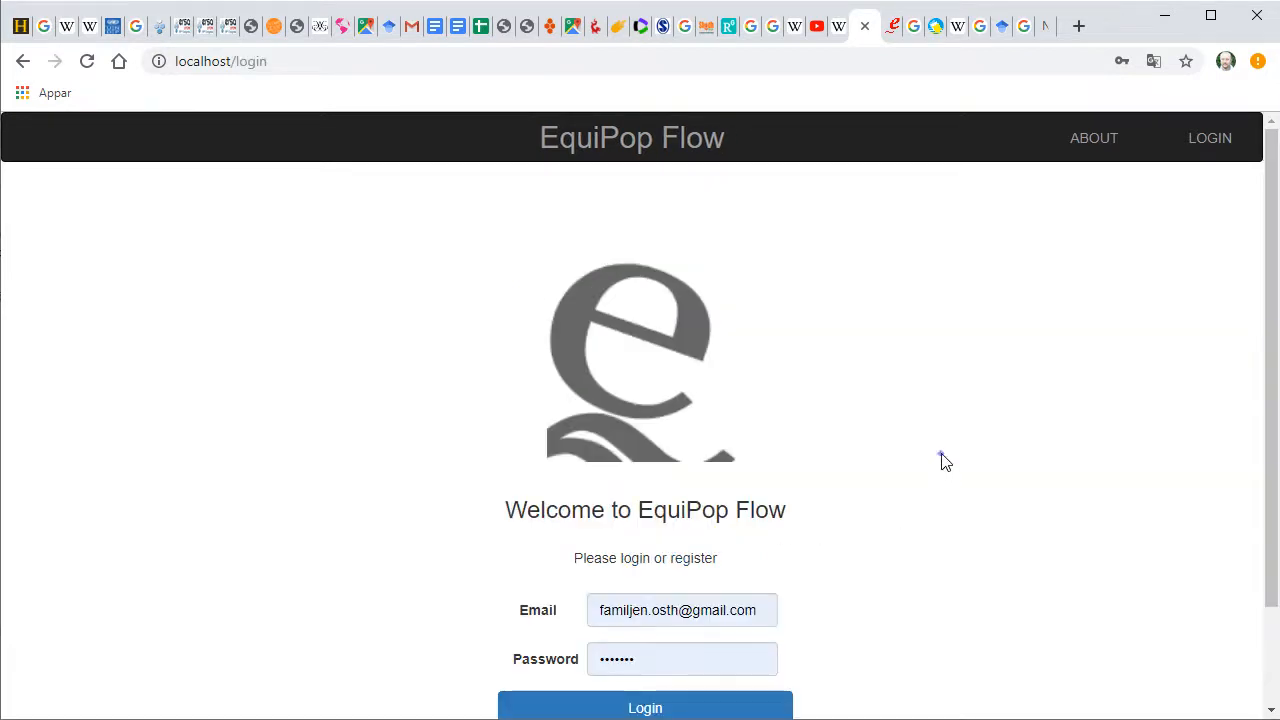
scroll(943, 462, "down", 1)
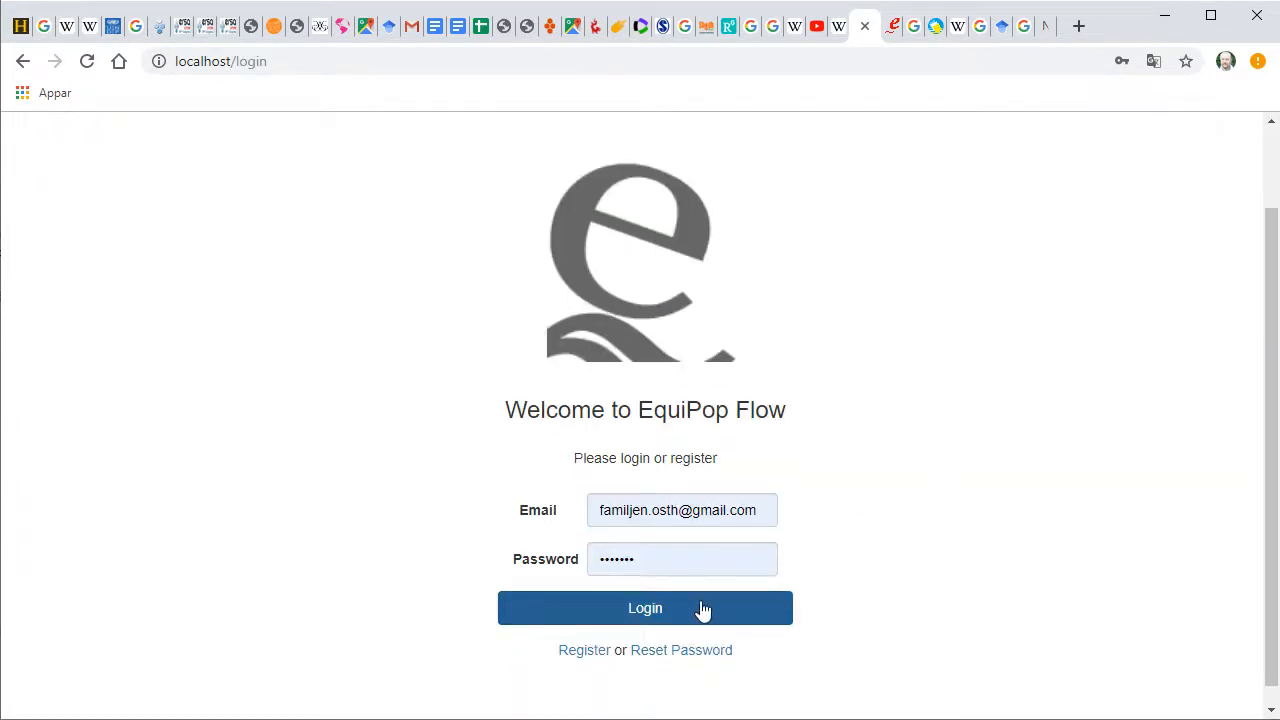
left_click(678, 516)
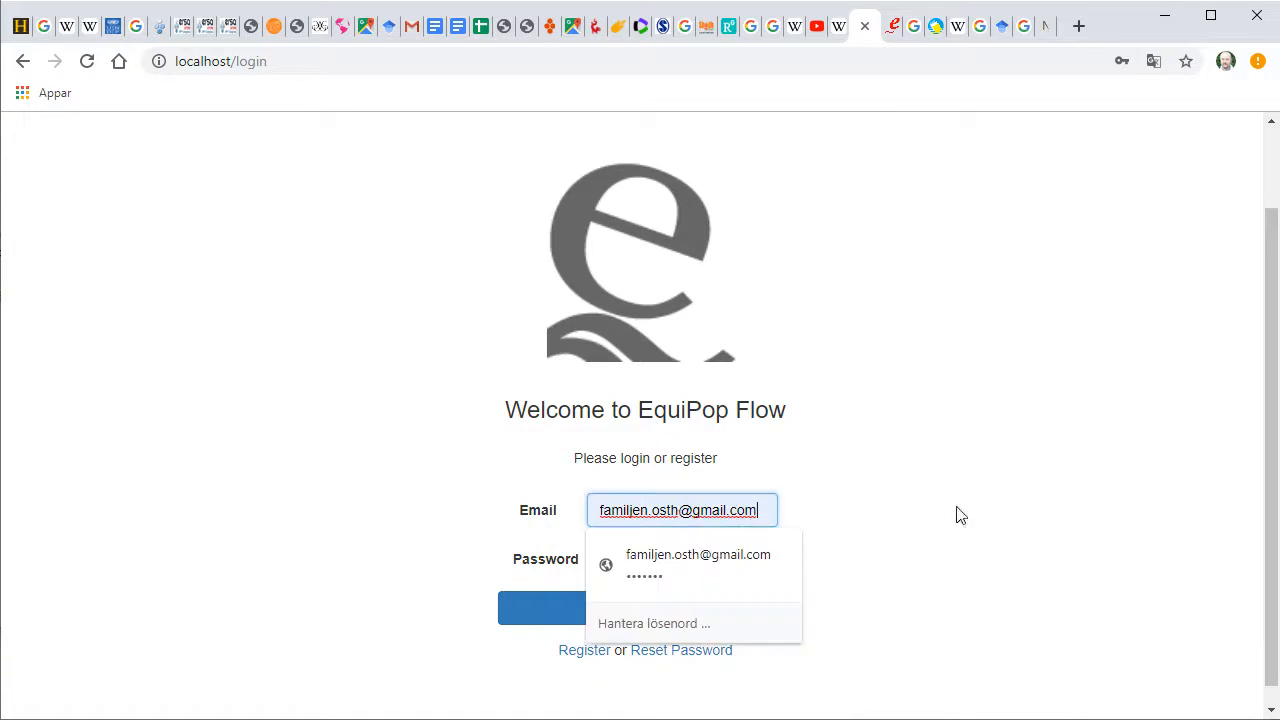
left_click(1028, 494)
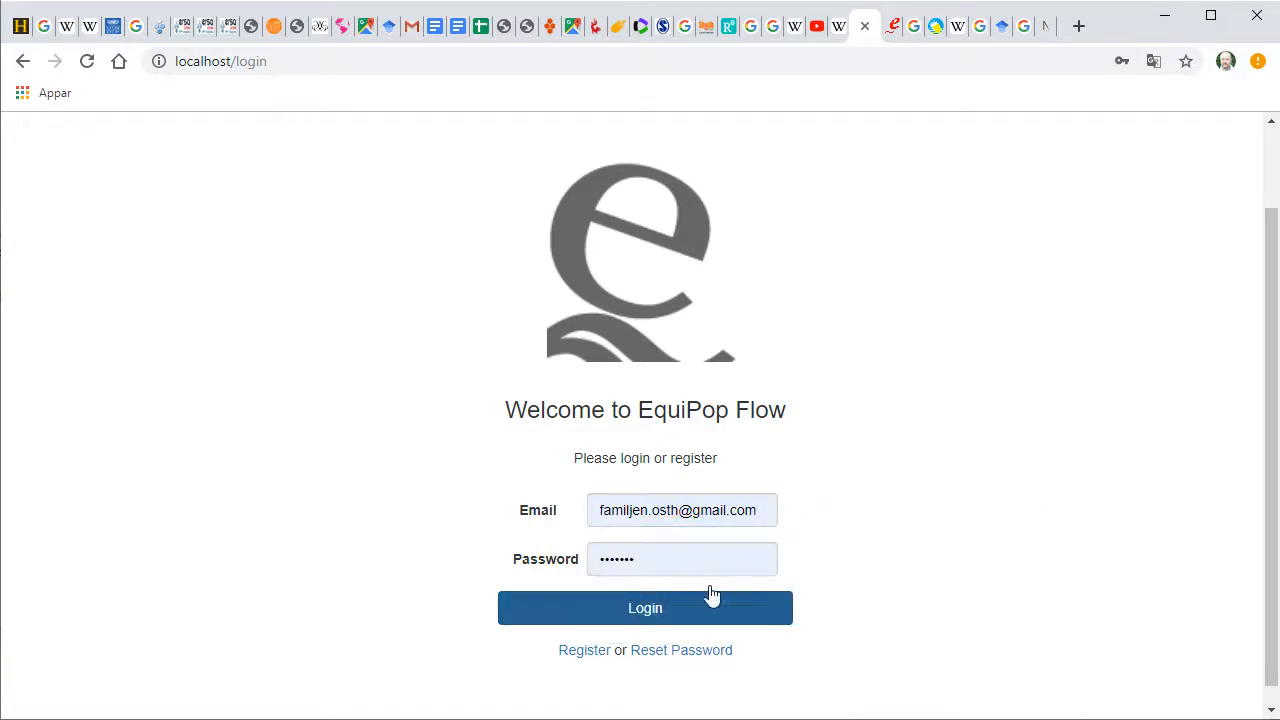
left_click(709, 620)
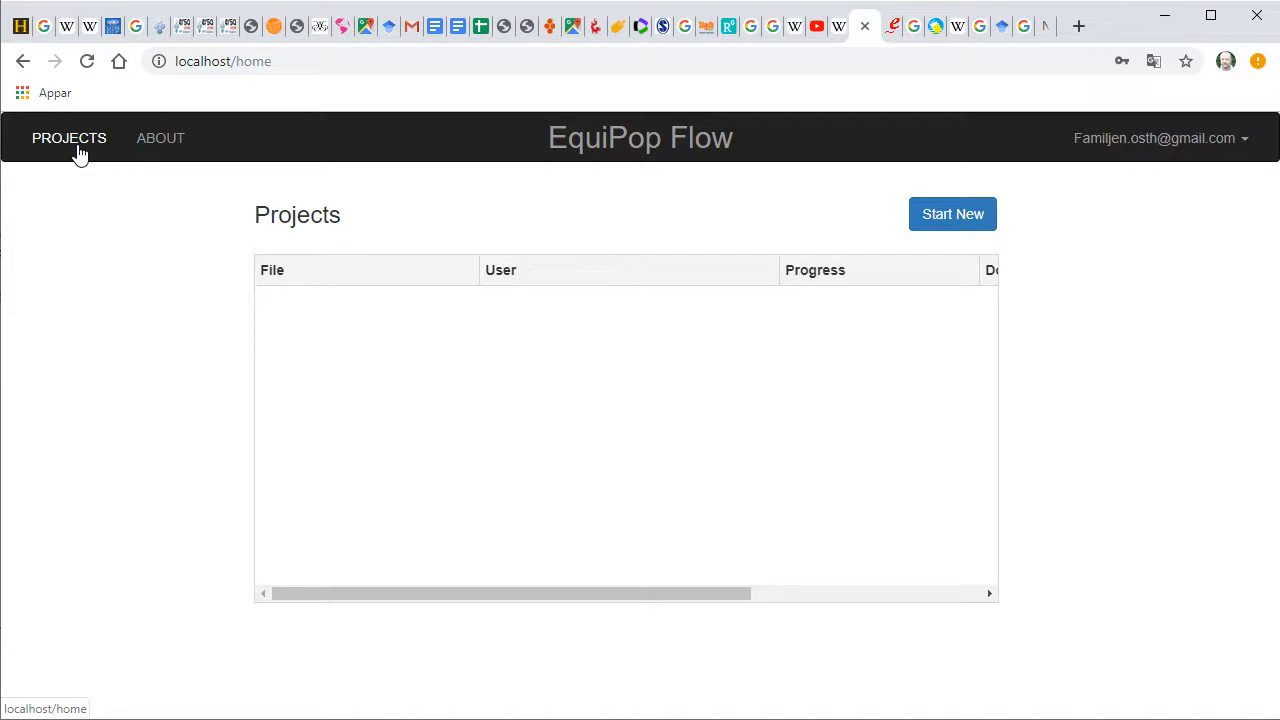
Look over the About page and the account's profile details, and return to the project list
left_click(163, 143)
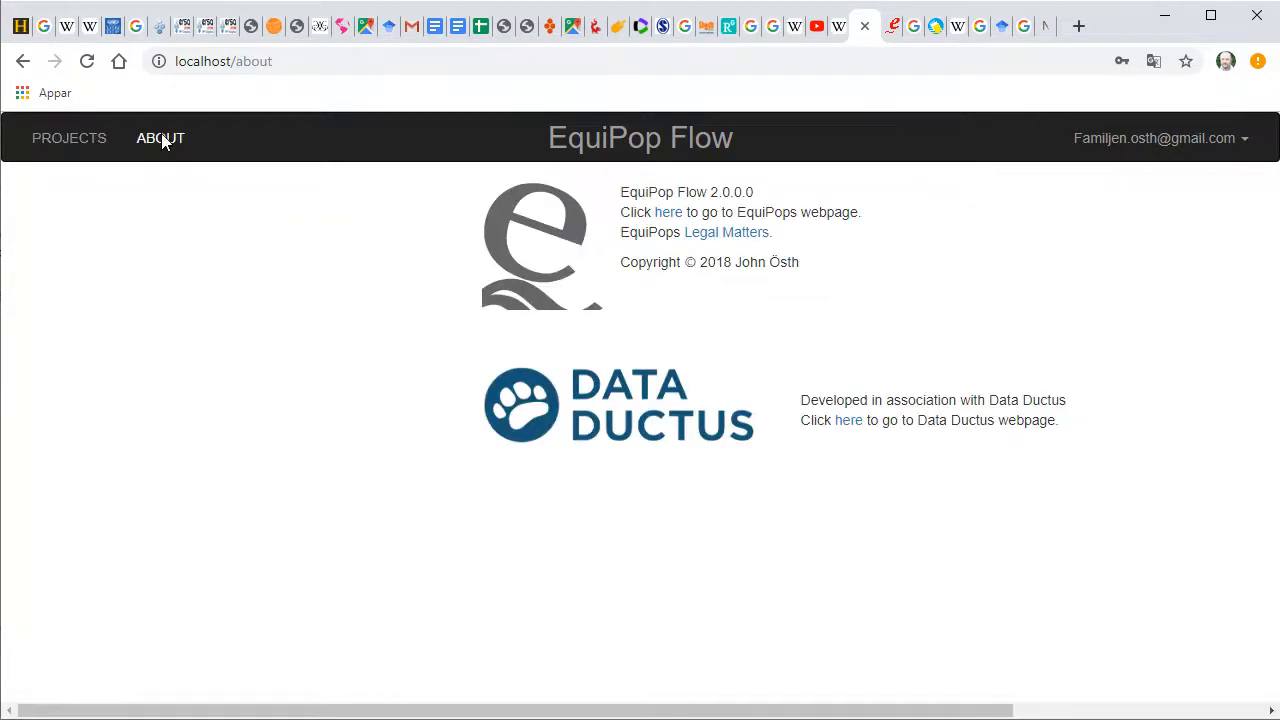
left_click(23, 62)
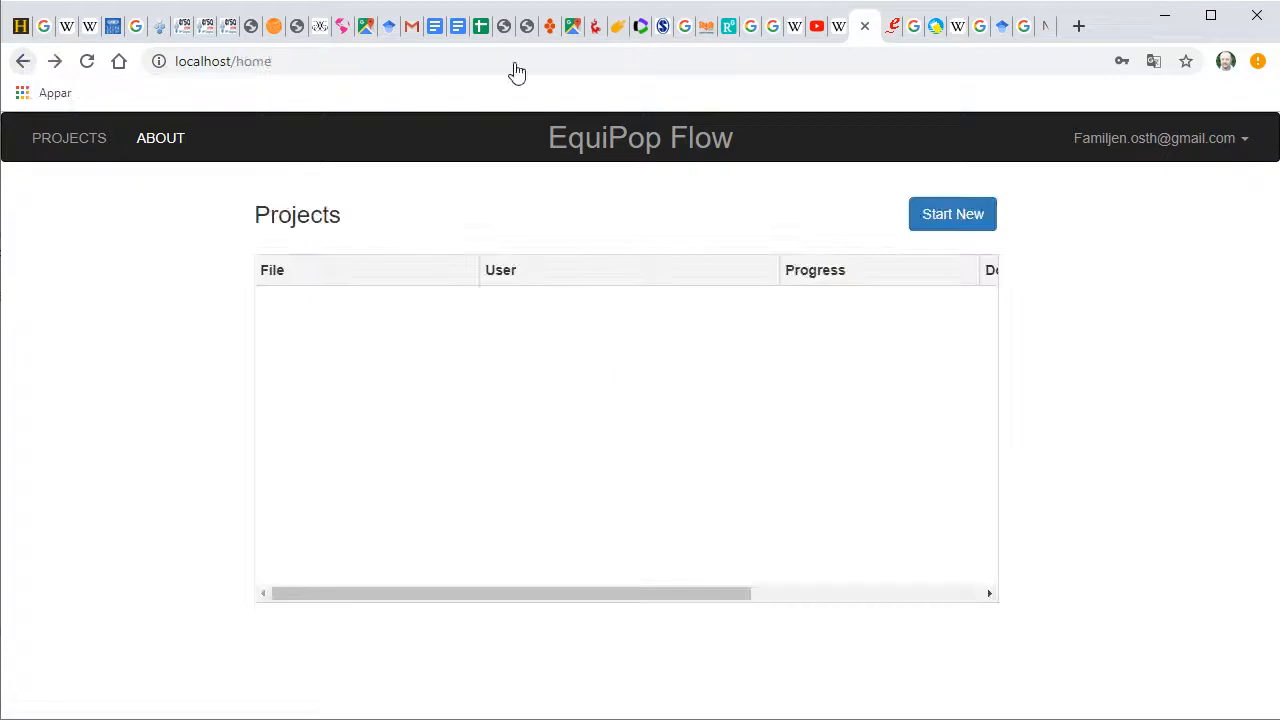
left_click(1148, 143)
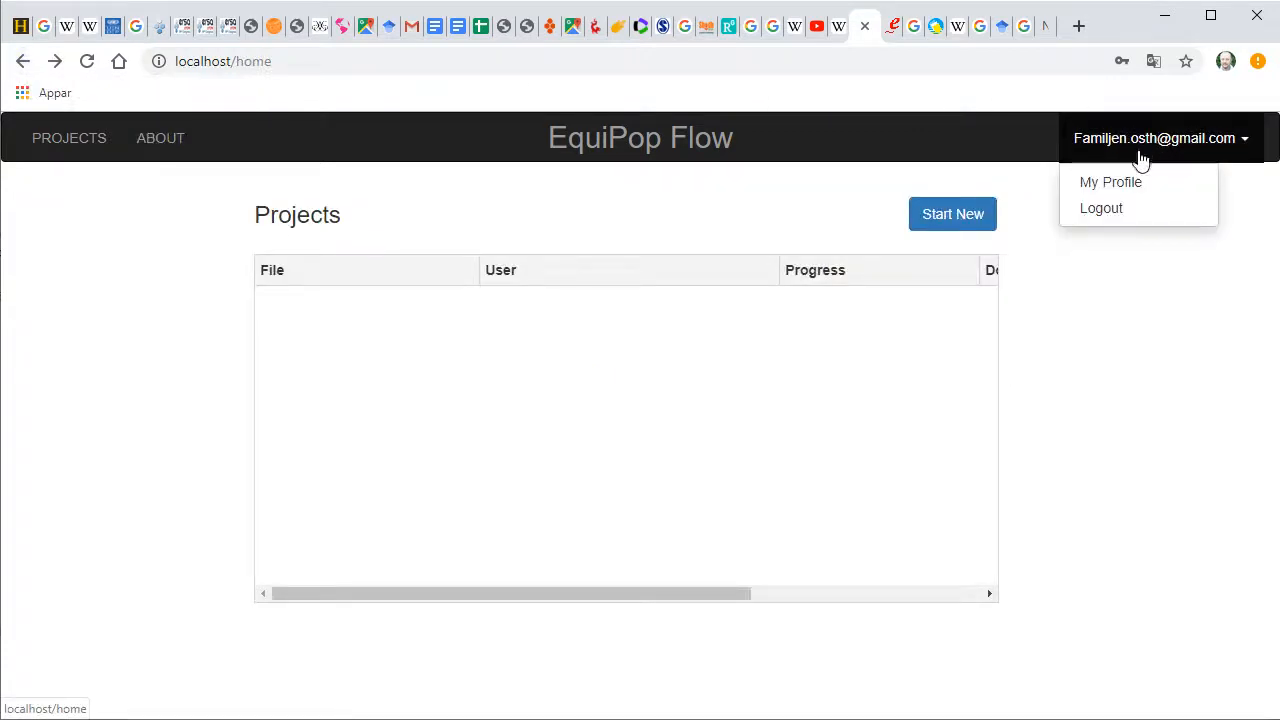
left_click(1138, 190)
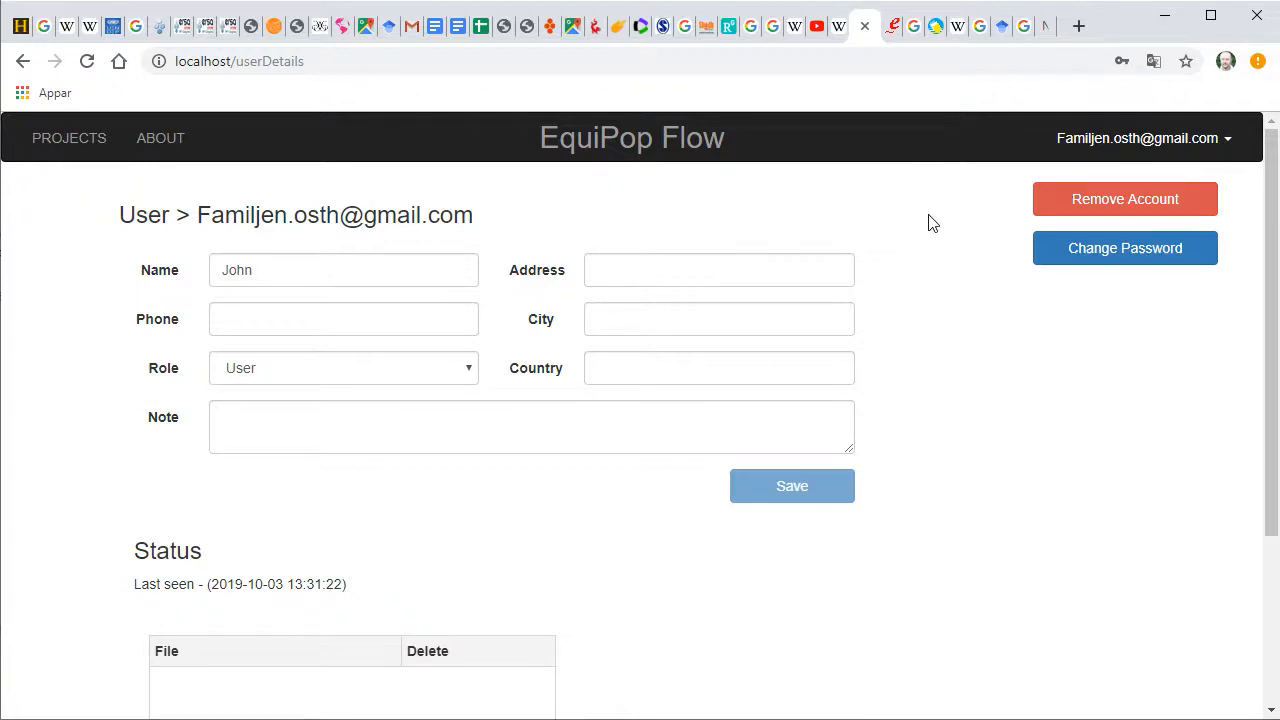
scroll(880, 285, "down", 3)
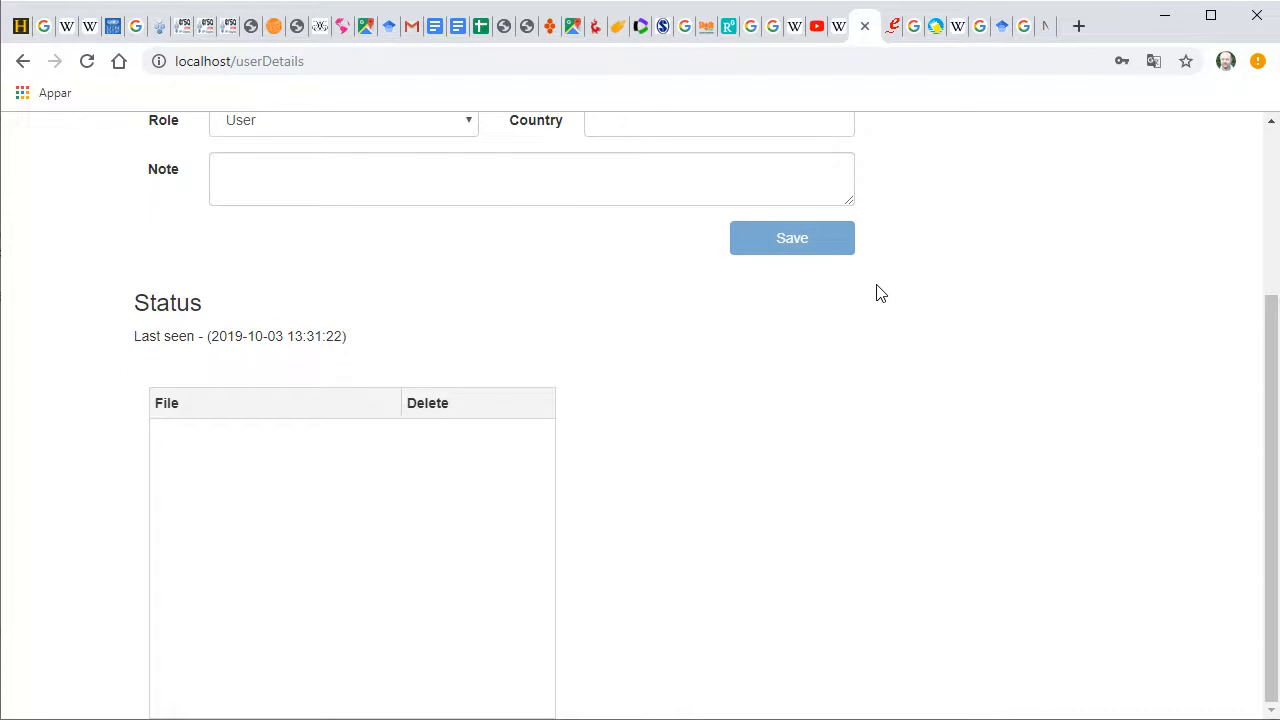
scroll(417, 557, "up", 3)
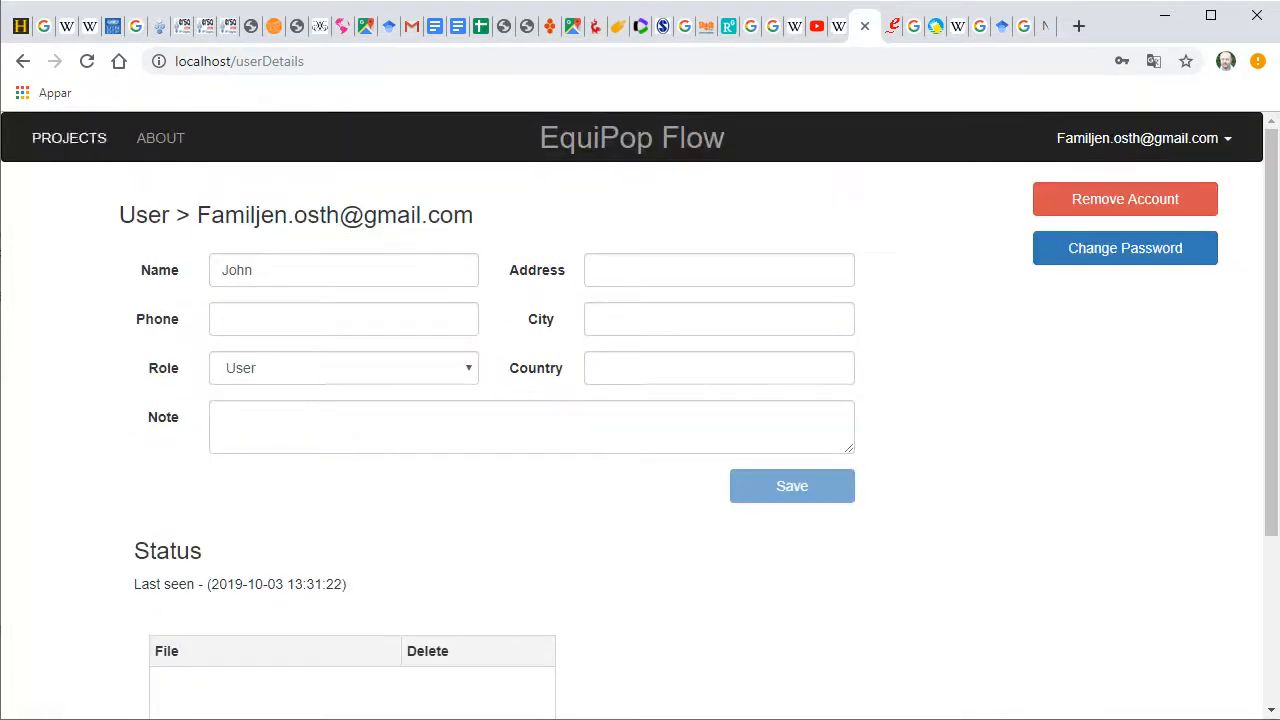
left_click(23, 64)
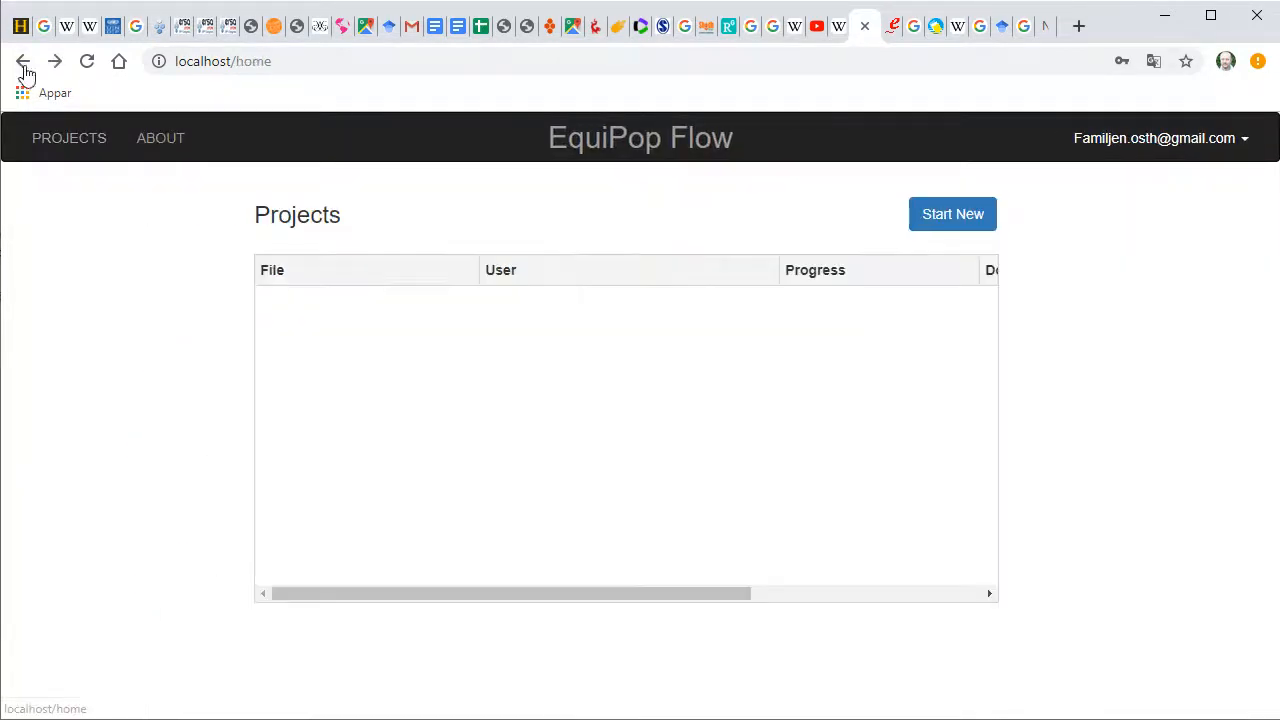
left_click(1180, 145)
left_click(1168, 332)
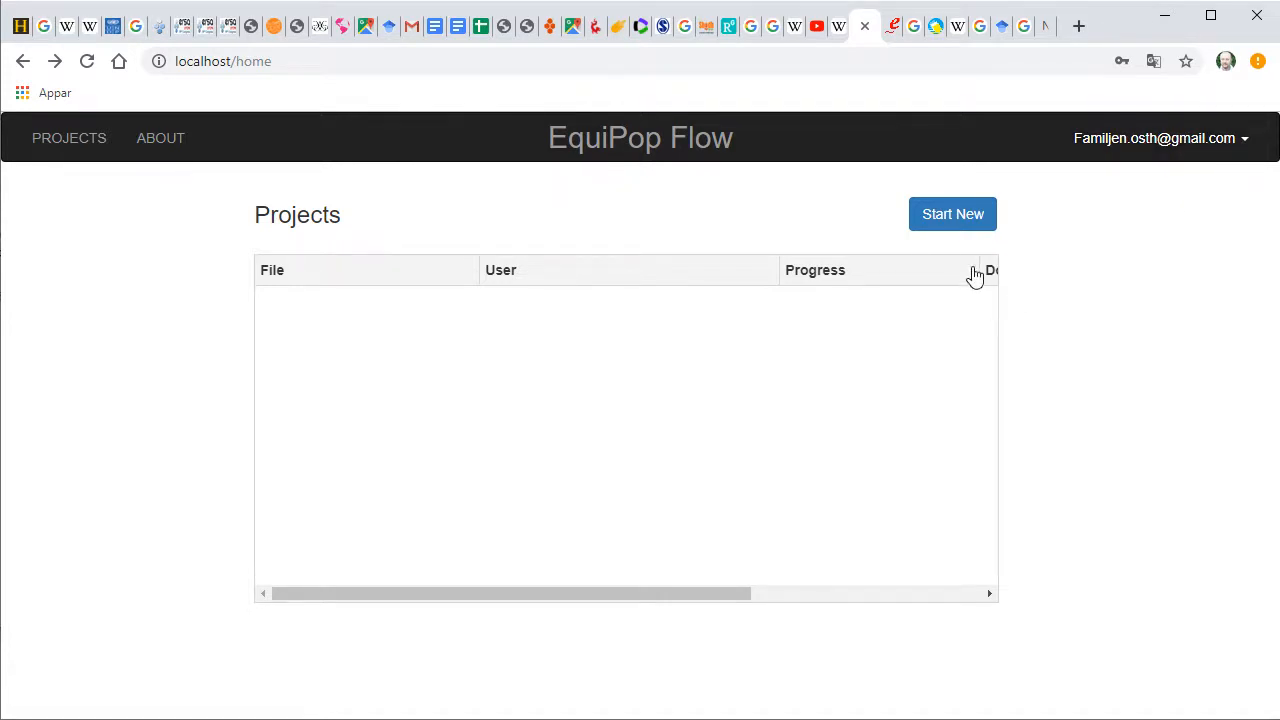
Start a new project with pop14New.txt as its data file, leave the other file settings at default, and proceed to column mapping
left_click(957, 218)
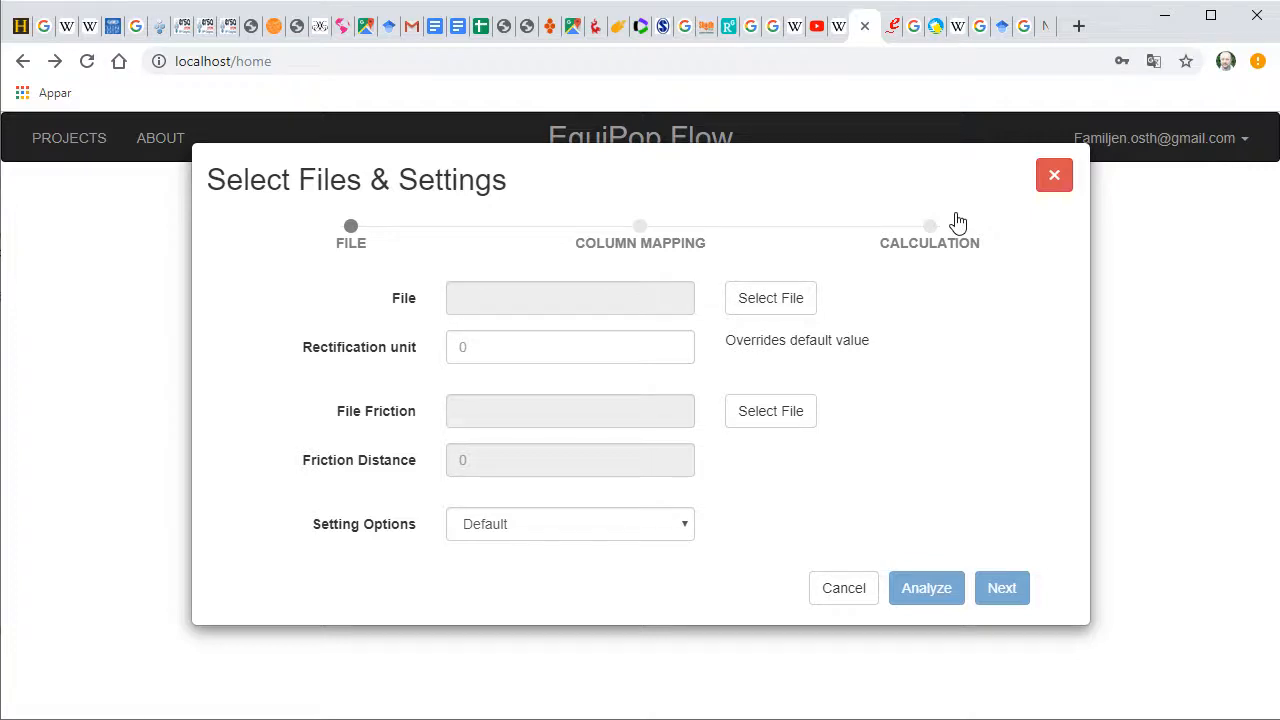
left_click(780, 298)
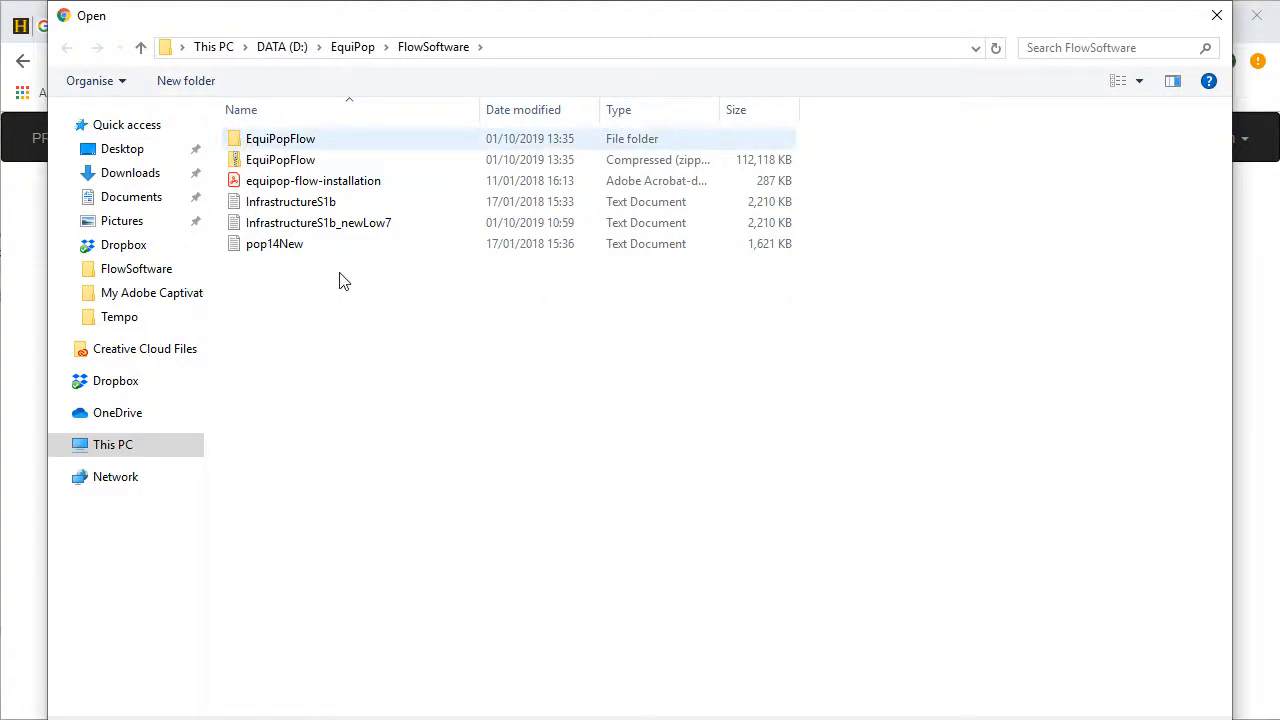
double_click(288, 244)
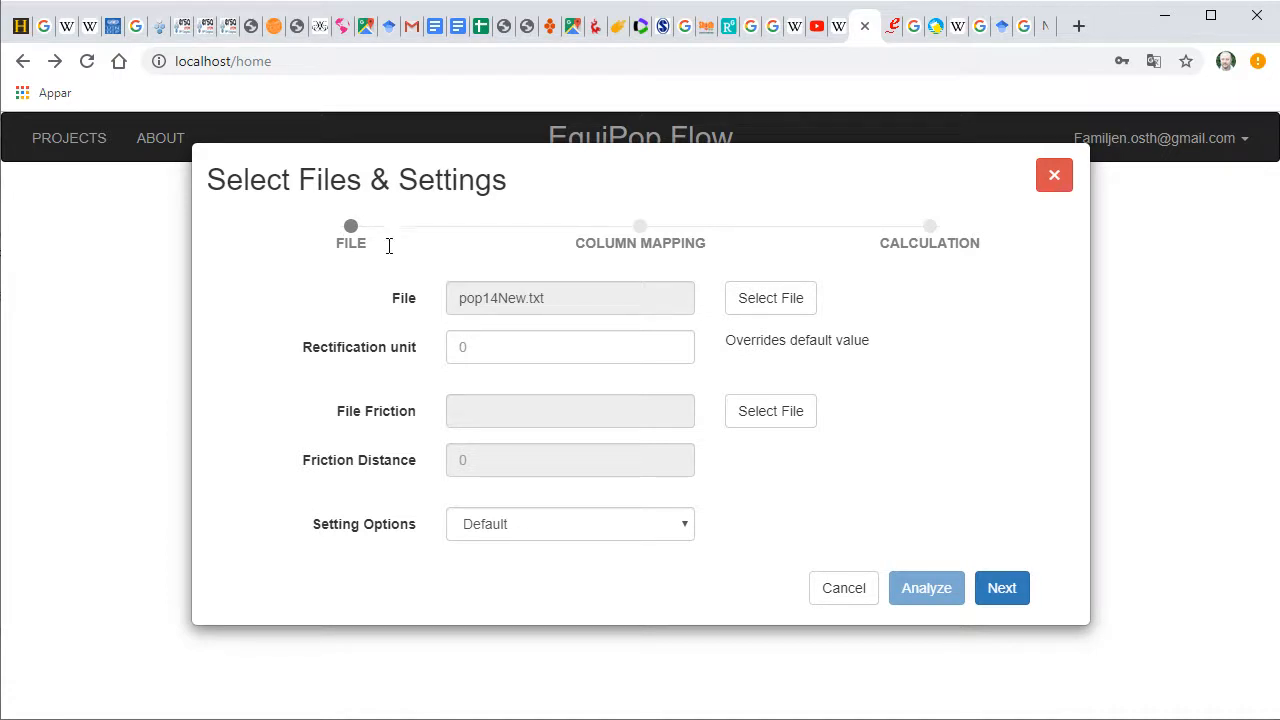
left_click(525, 353)
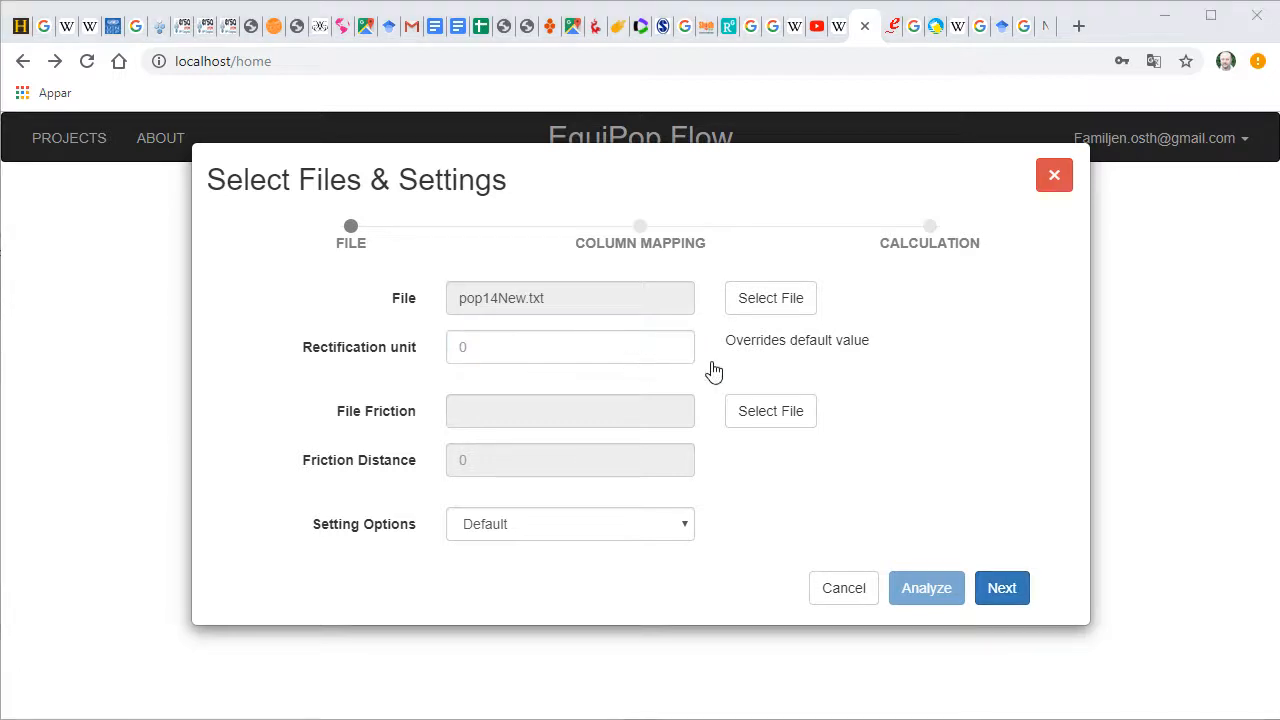
left_click(1003, 590)
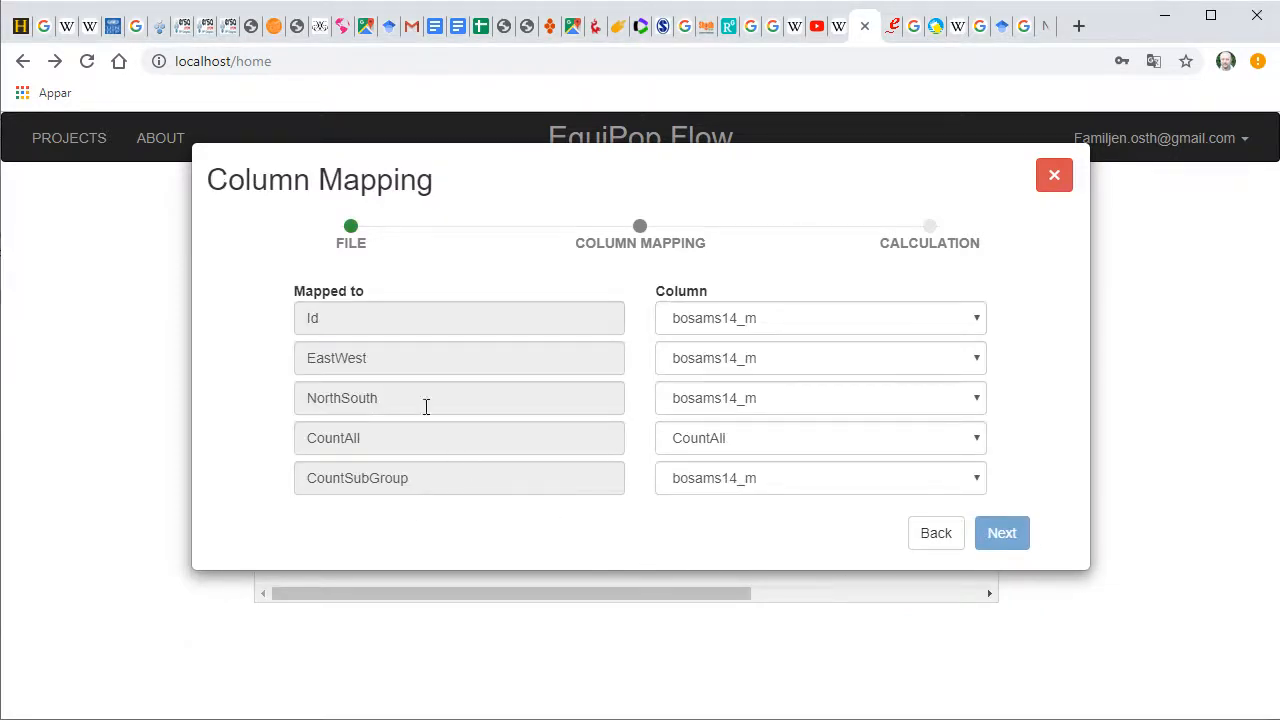
Examine the required mapping fields Id, EastWest, NorthSouth, CountAll and CountSubGroup
left_click(410, 333)
left_click(408, 360)
left_click(404, 398)
left_click(400, 320)
left_click(414, 371)
left_click(405, 402)
left_click(400, 440)
left_click(414, 478)
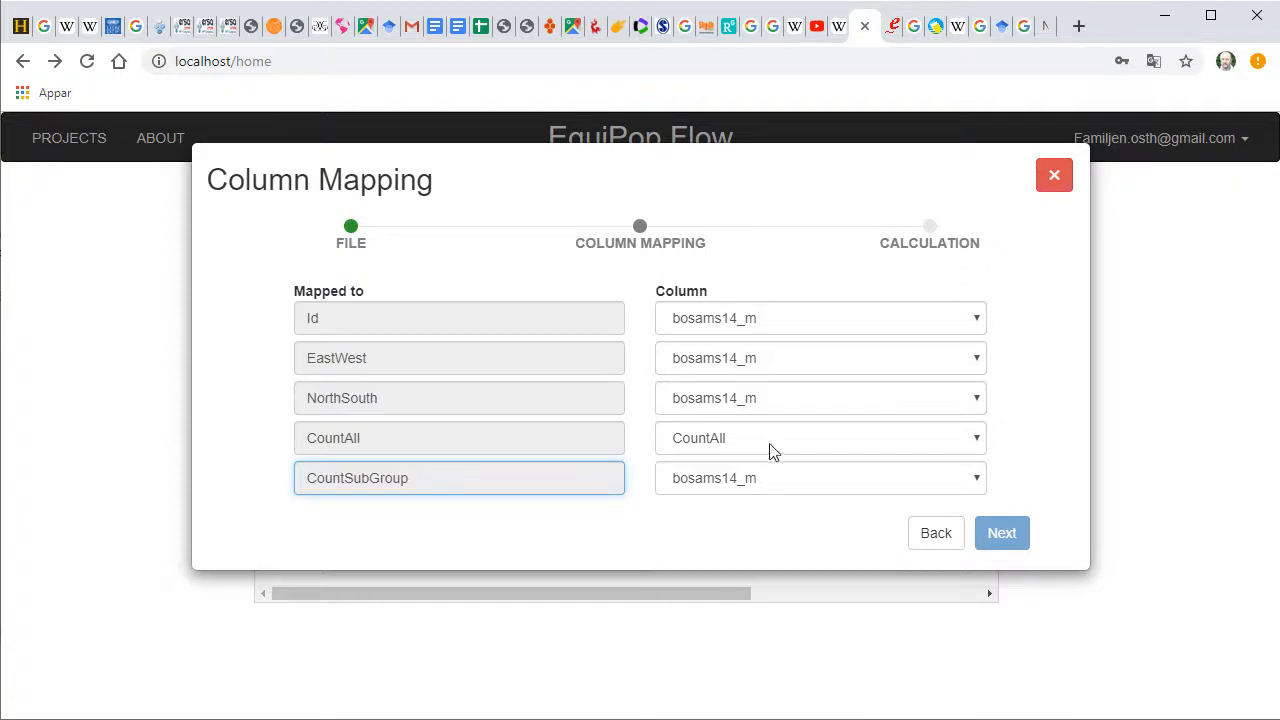
Map Id to the column bosams14_m, EastWest to boost14 and NorthSouth to bonord14
left_click(951, 320)
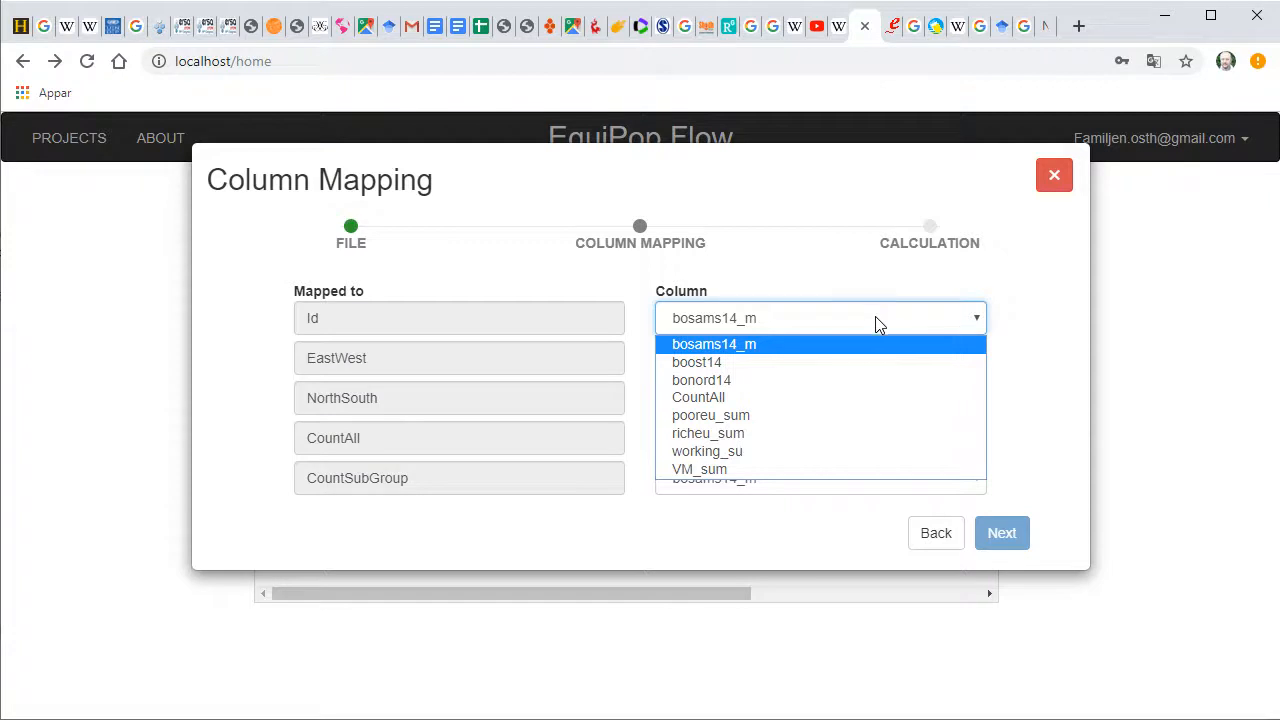
left_click(748, 346)
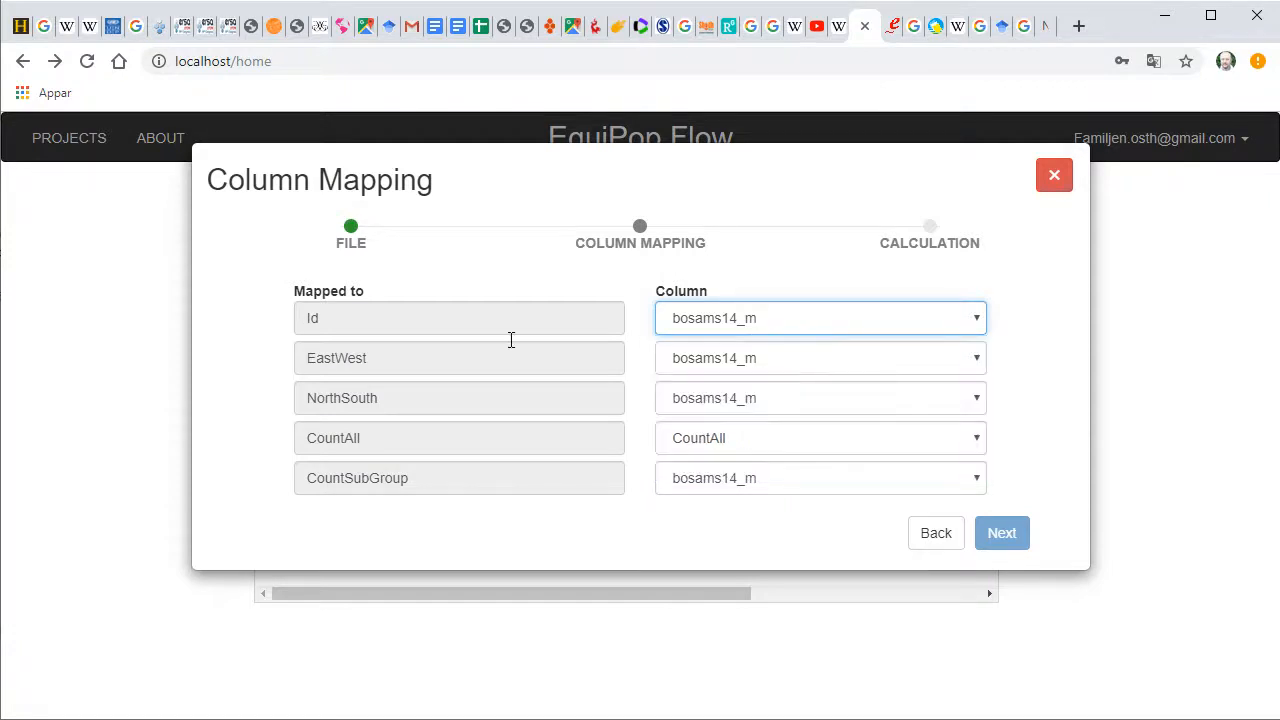
left_click(365, 319)
left_click(814, 362)
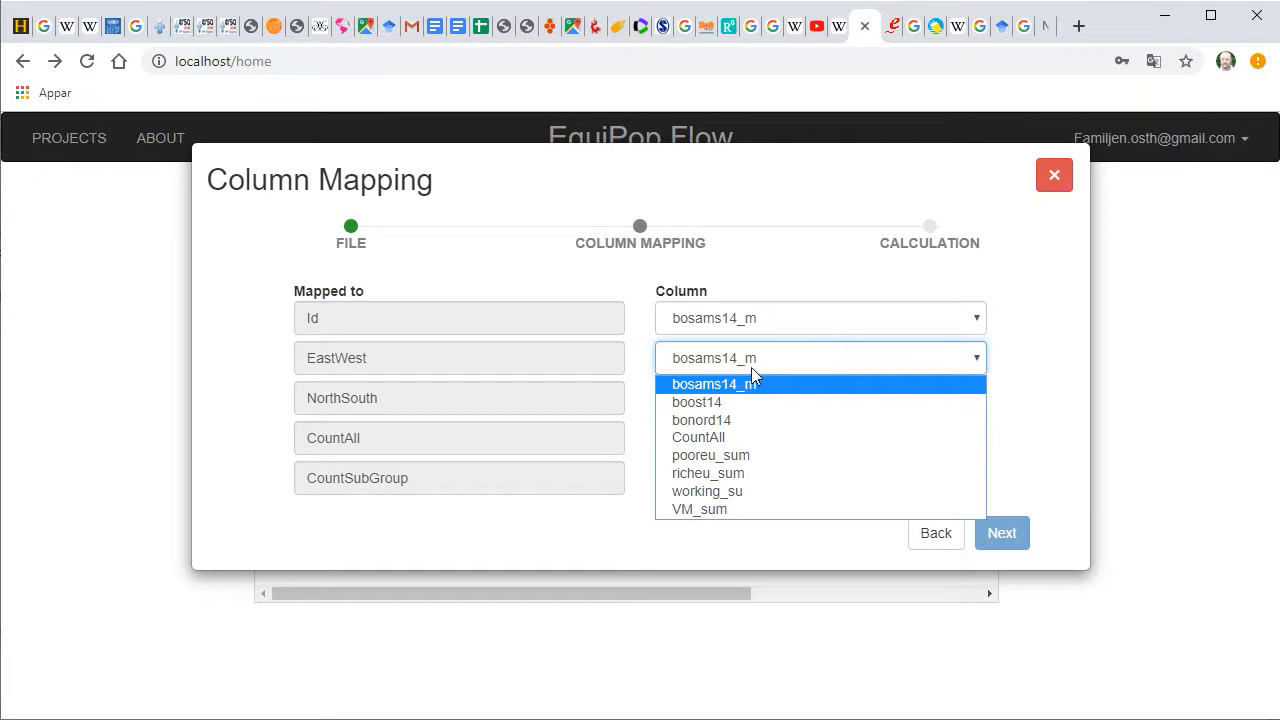
left_click(731, 404)
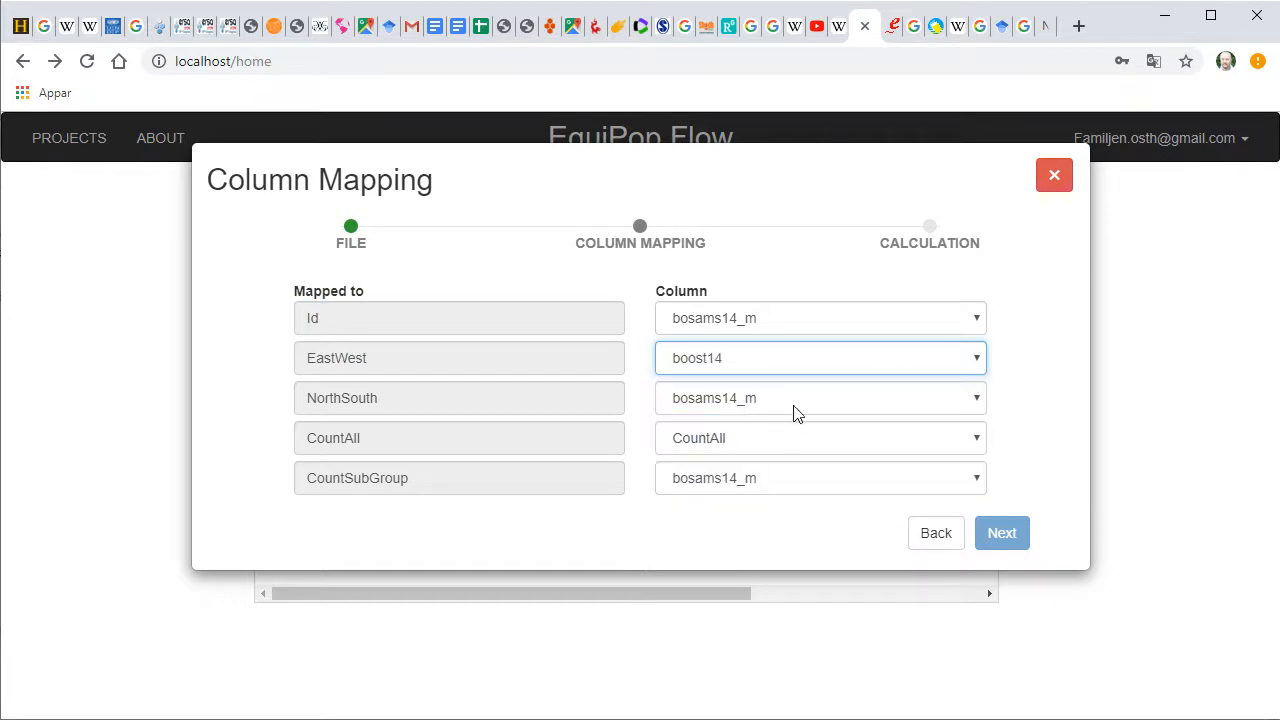
left_click(801, 412)
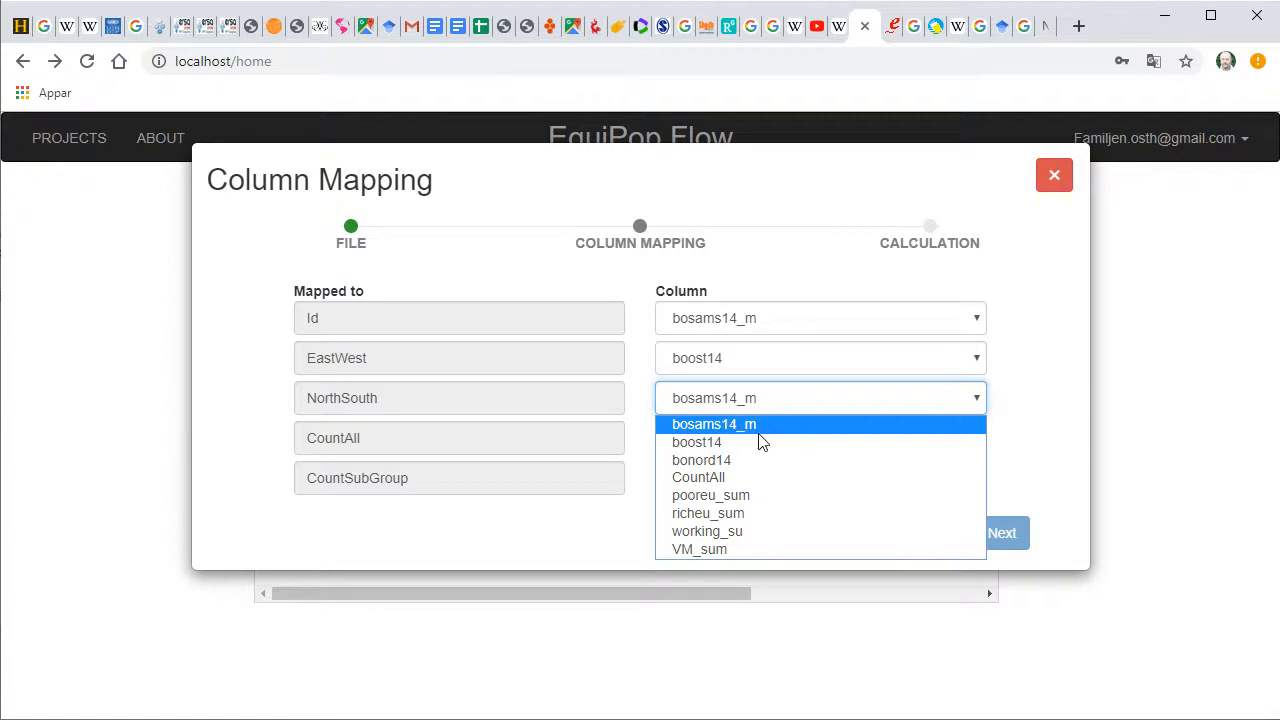
left_click(757, 462)
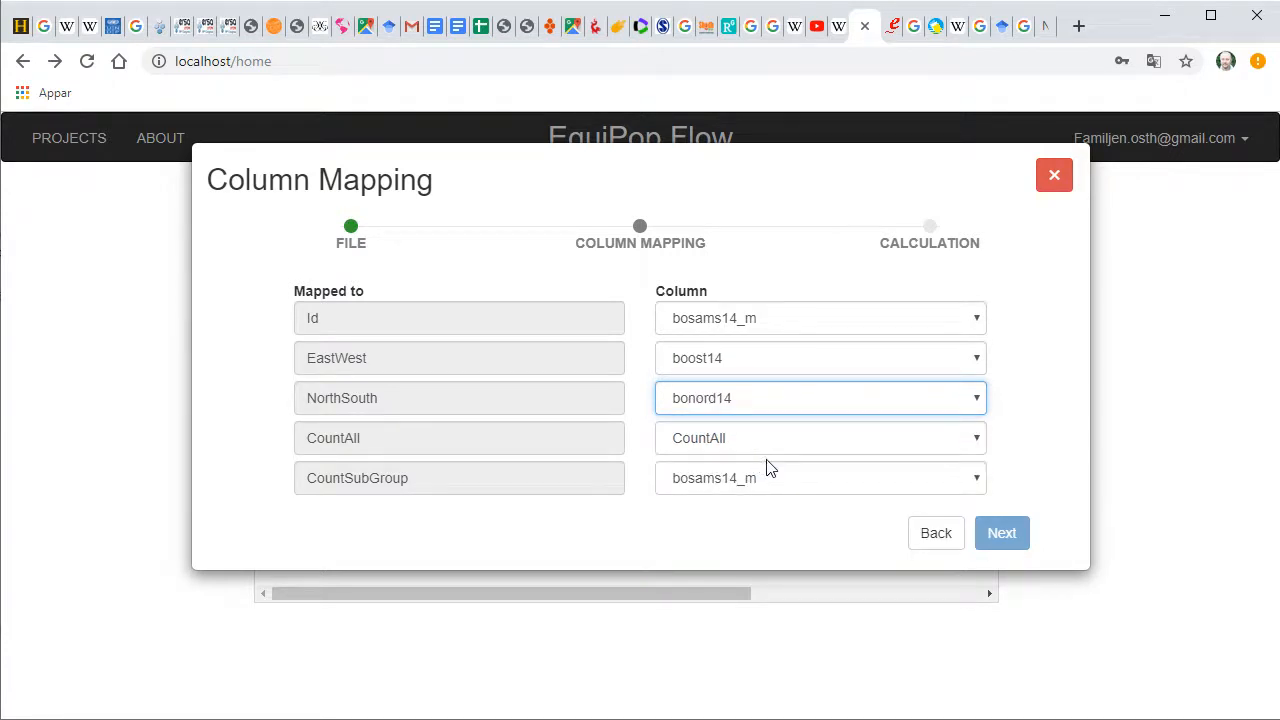
Map CountSubGroup to the richeu_sum column and check the column chosen for CountAll
left_click(777, 484)
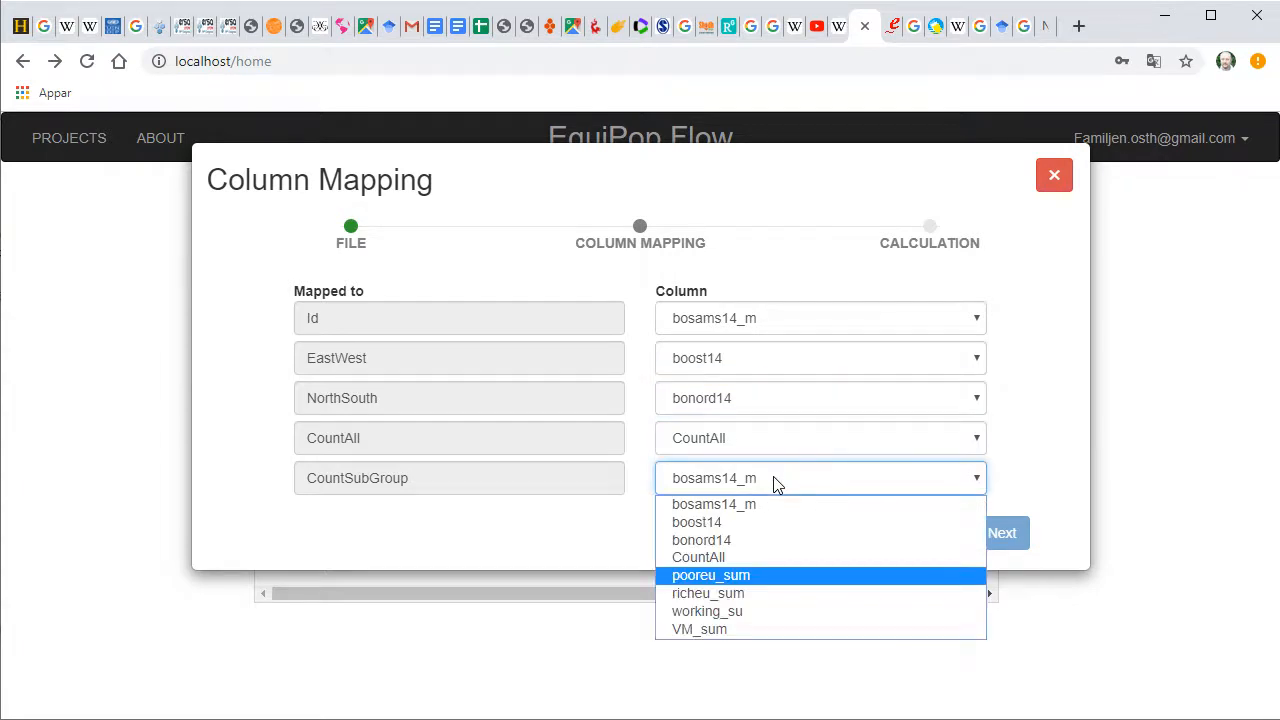
left_click(754, 596)
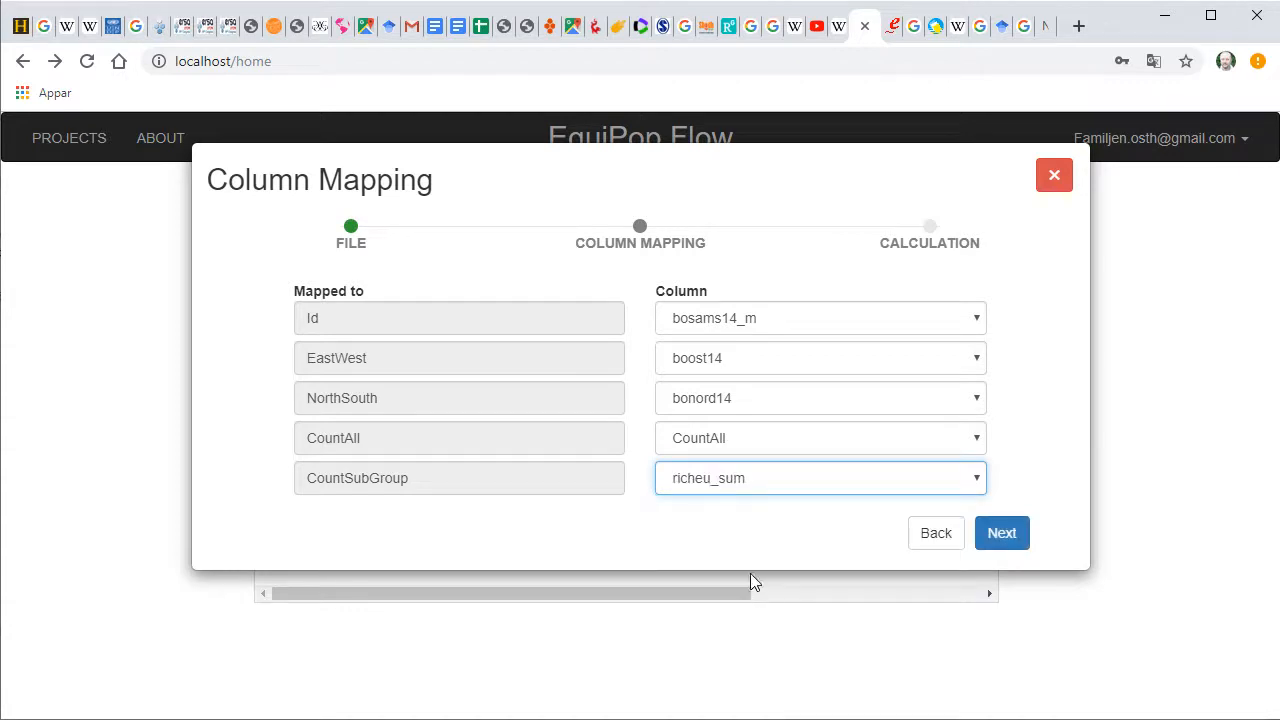
left_click(753, 444)
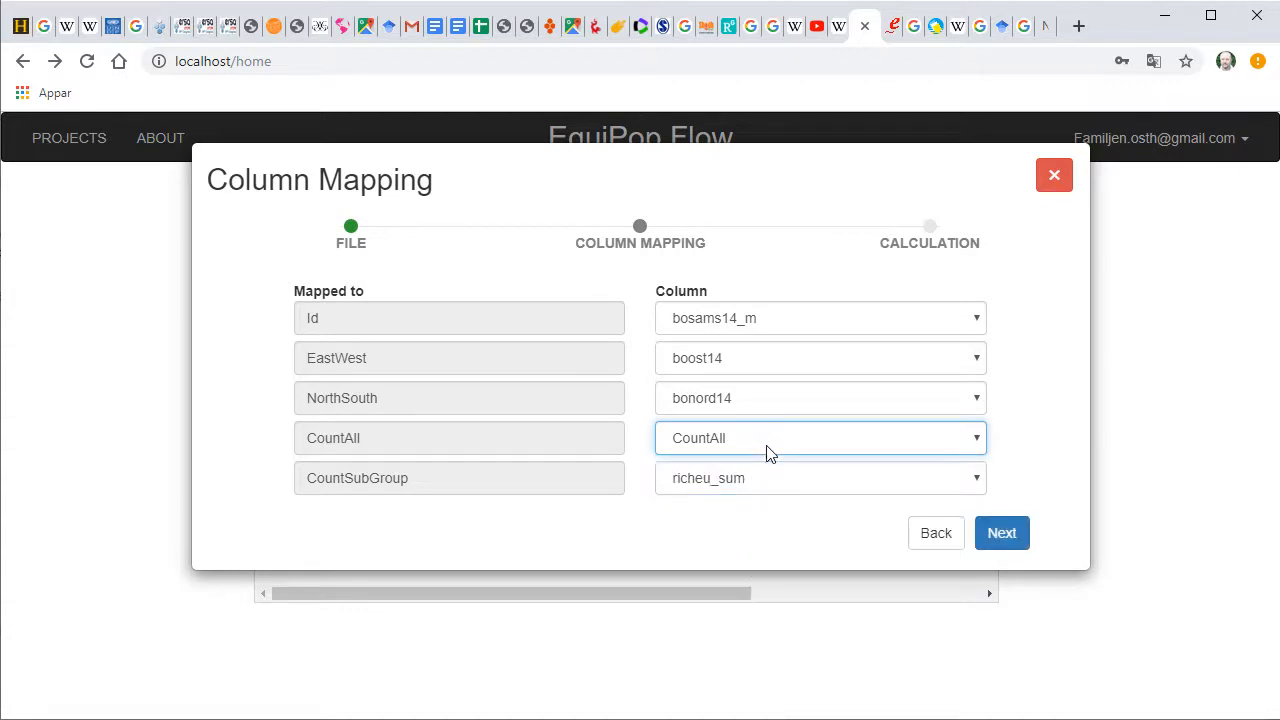
Accept the column mapping, proceed to the calculation options, and add reporting intervals of 25 and 50
left_click(774, 489)
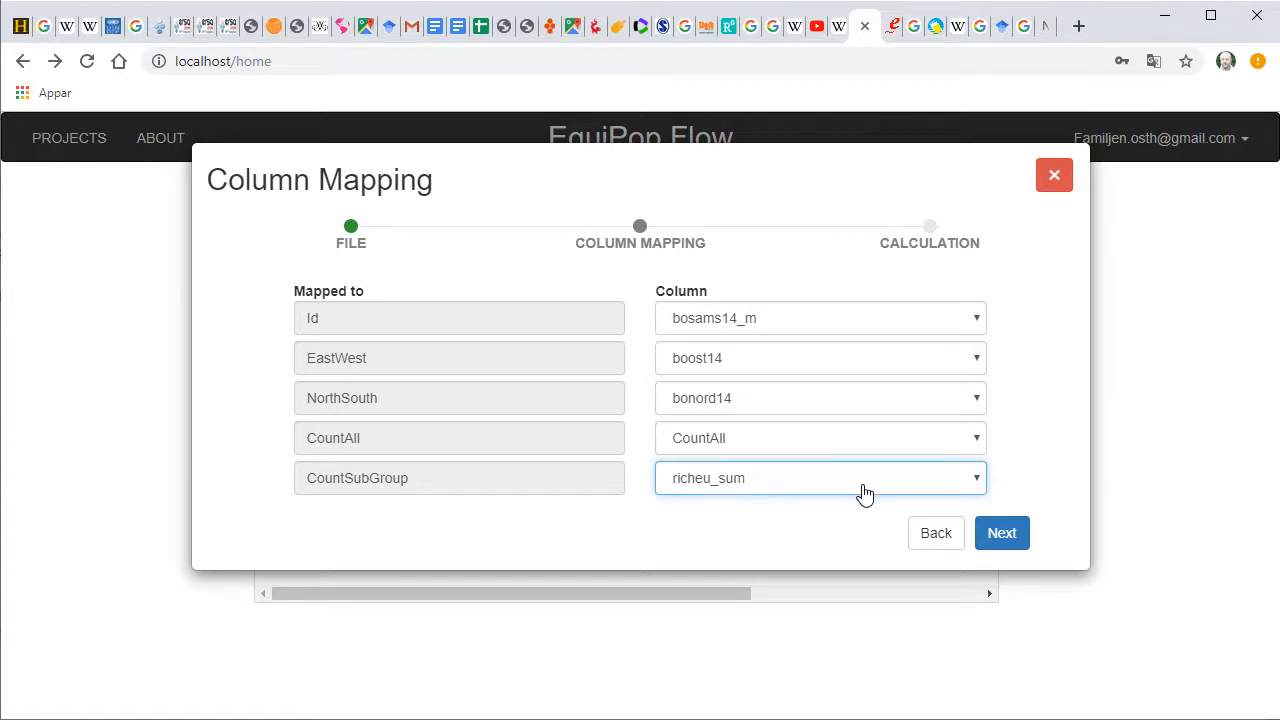
left_click(1003, 537)
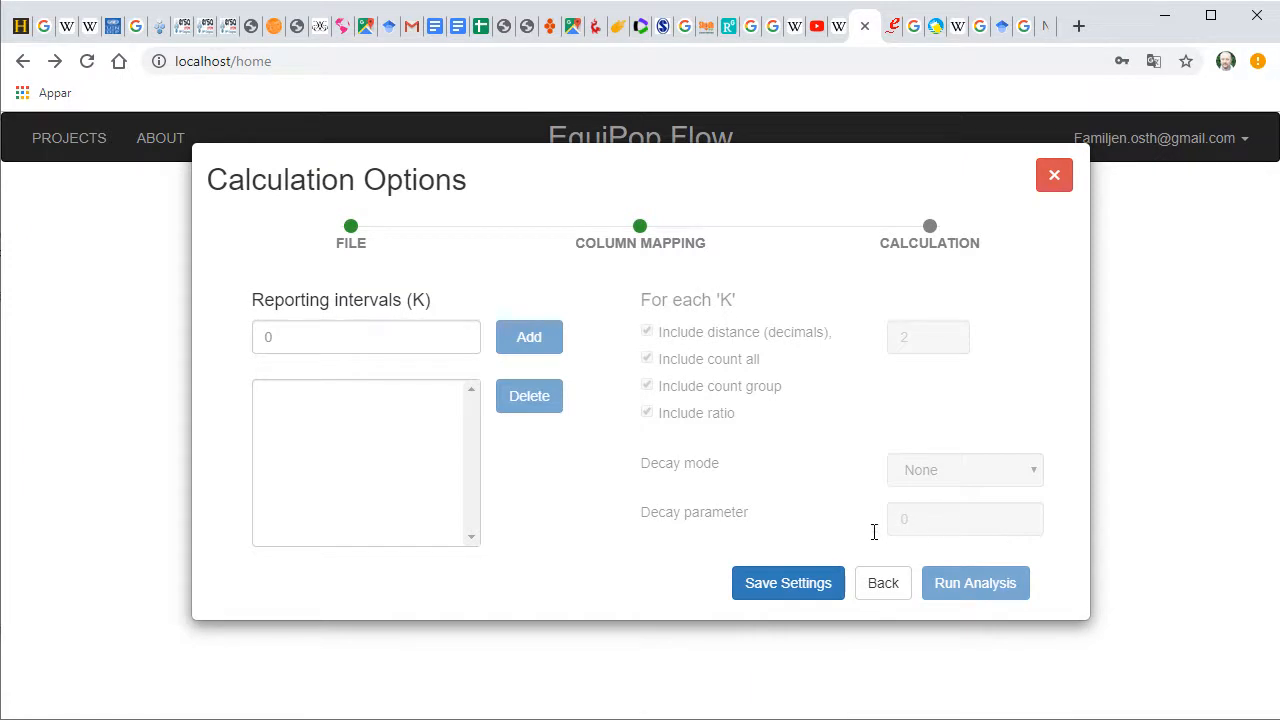
left_click(389, 342)
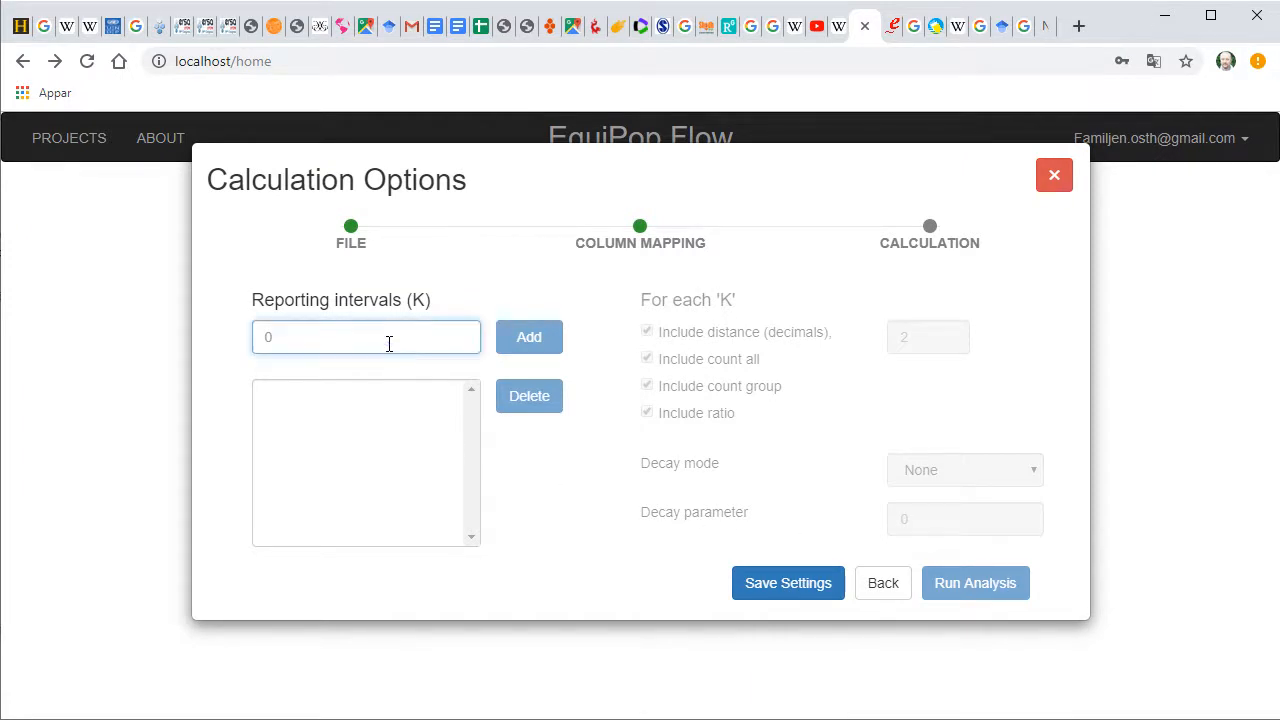
type("25")
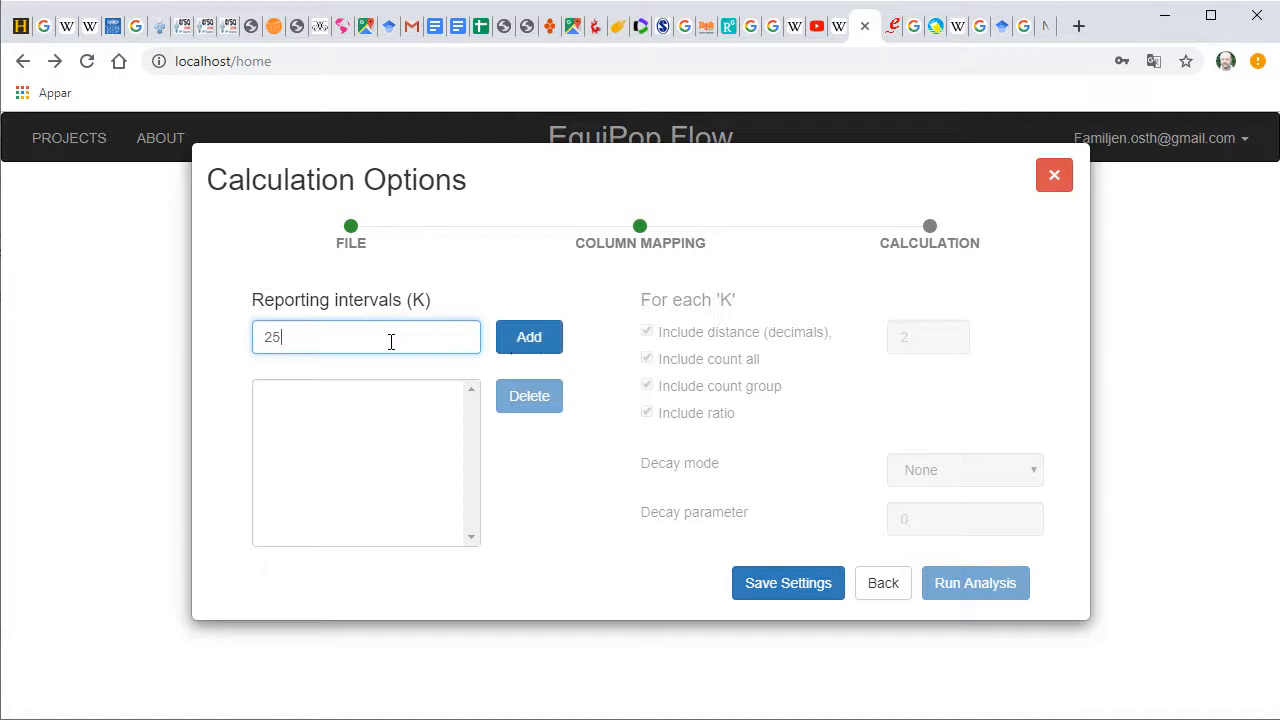
left_click(533, 340)
left_click(405, 340)
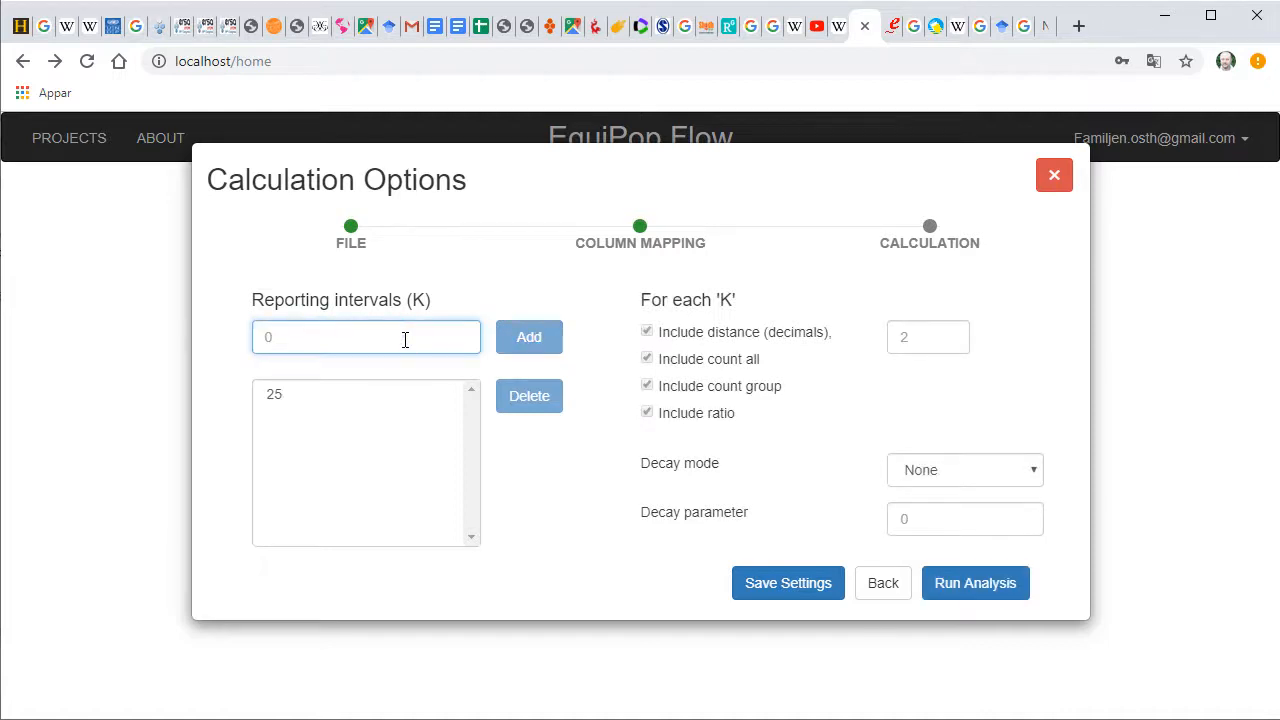
type("50")
left_click(527, 337)
Add 100, 200 and 1000 as further reporting intervals (K)
left_click(410, 335)
type("100")
left_click(557, 337)
left_click(414, 346)
type("200")
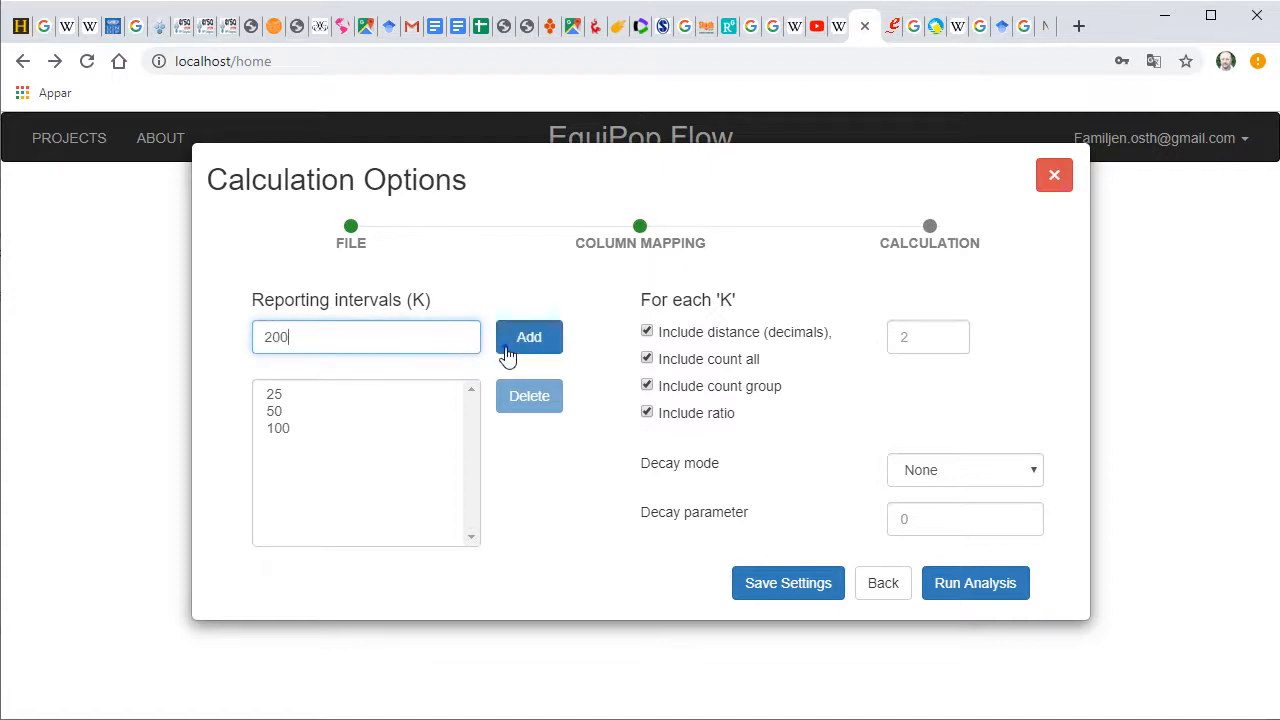
left_click(510, 348)
left_click(408, 338)
type("1000")
left_click(551, 346)
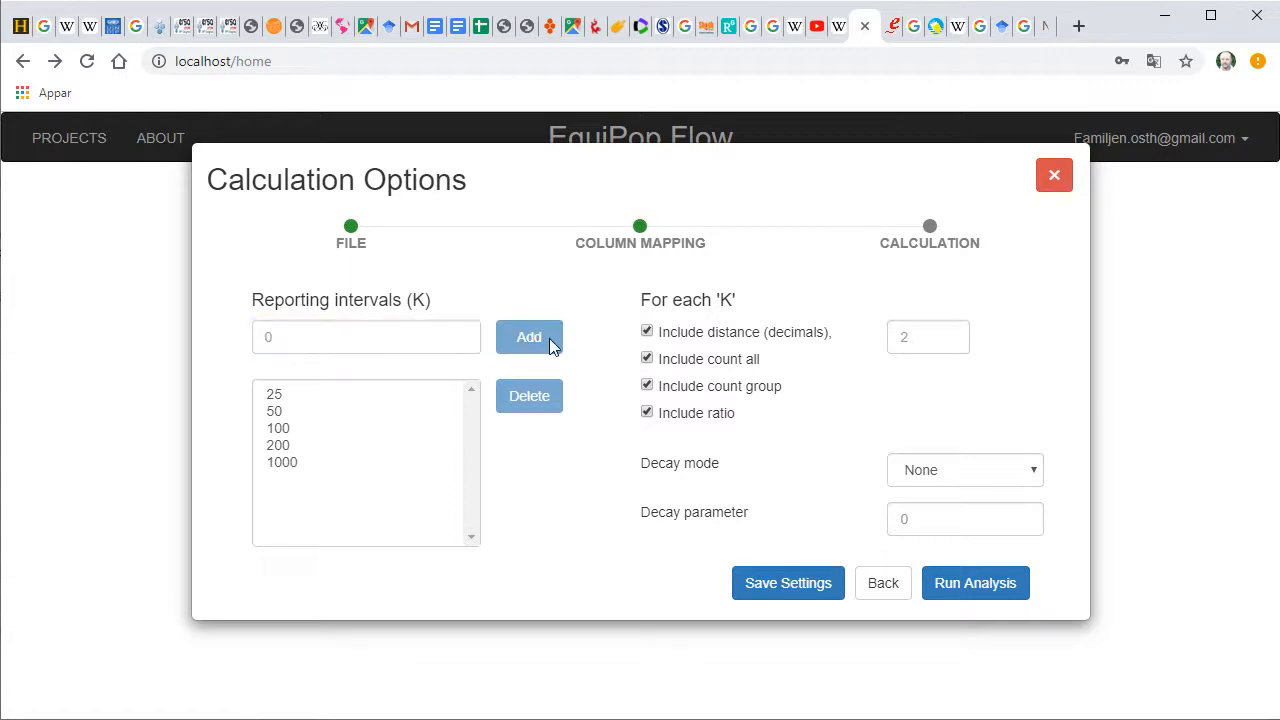
Check the distance output option and the available decay modes, keeping distance included and decay mode at None
left_click(648, 333)
left_click(648, 333)
left_click(988, 476)
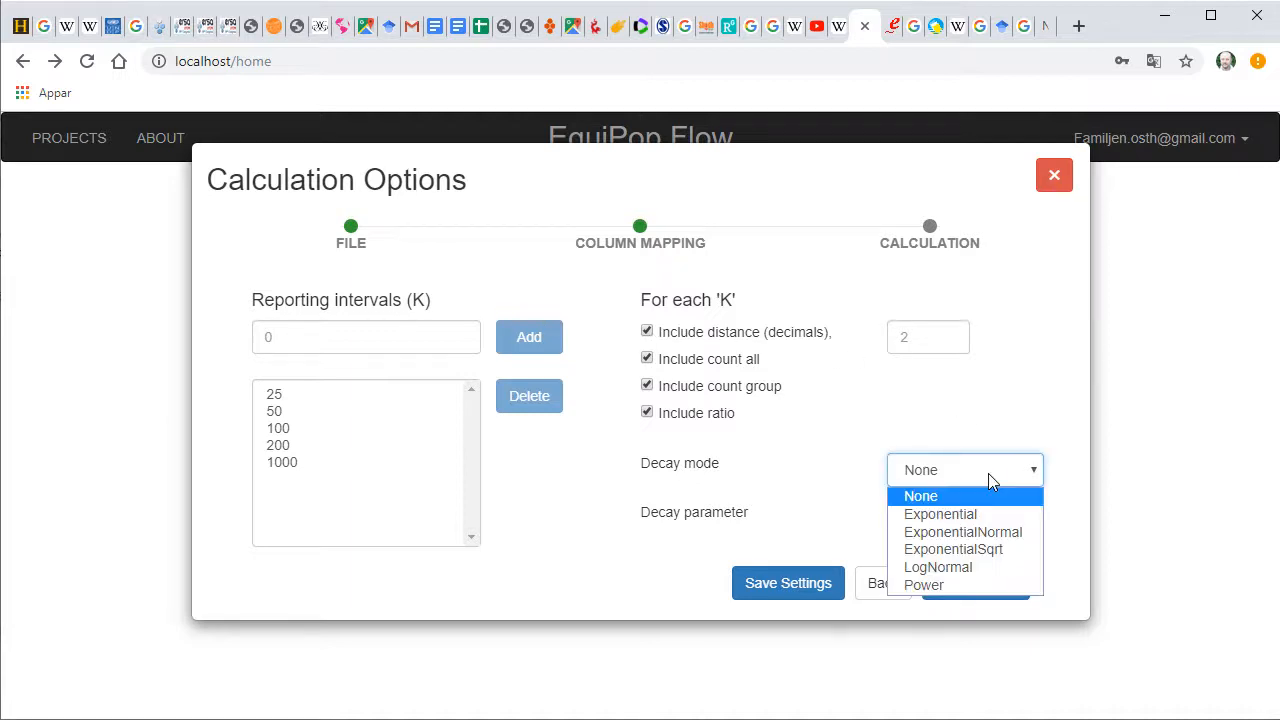
left_click(1035, 425)
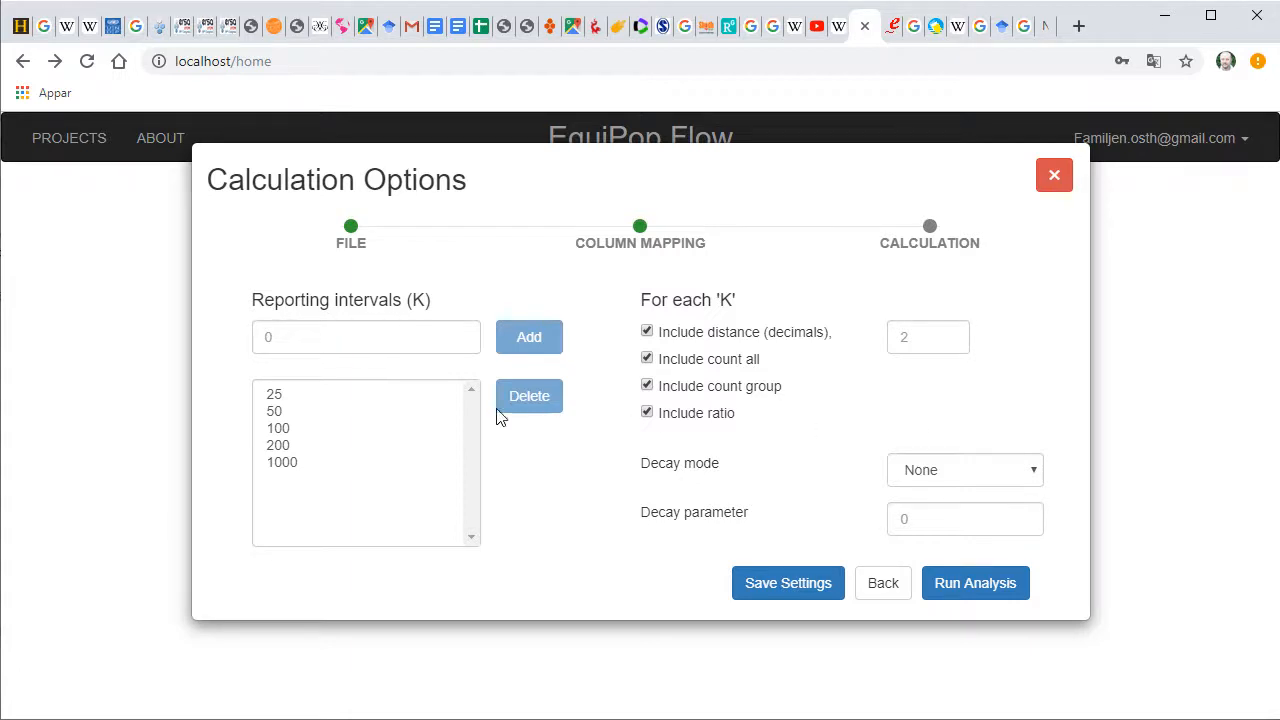
Go over the reporting intervals from 25 to 1000 and run the analysis
left_click(332, 397)
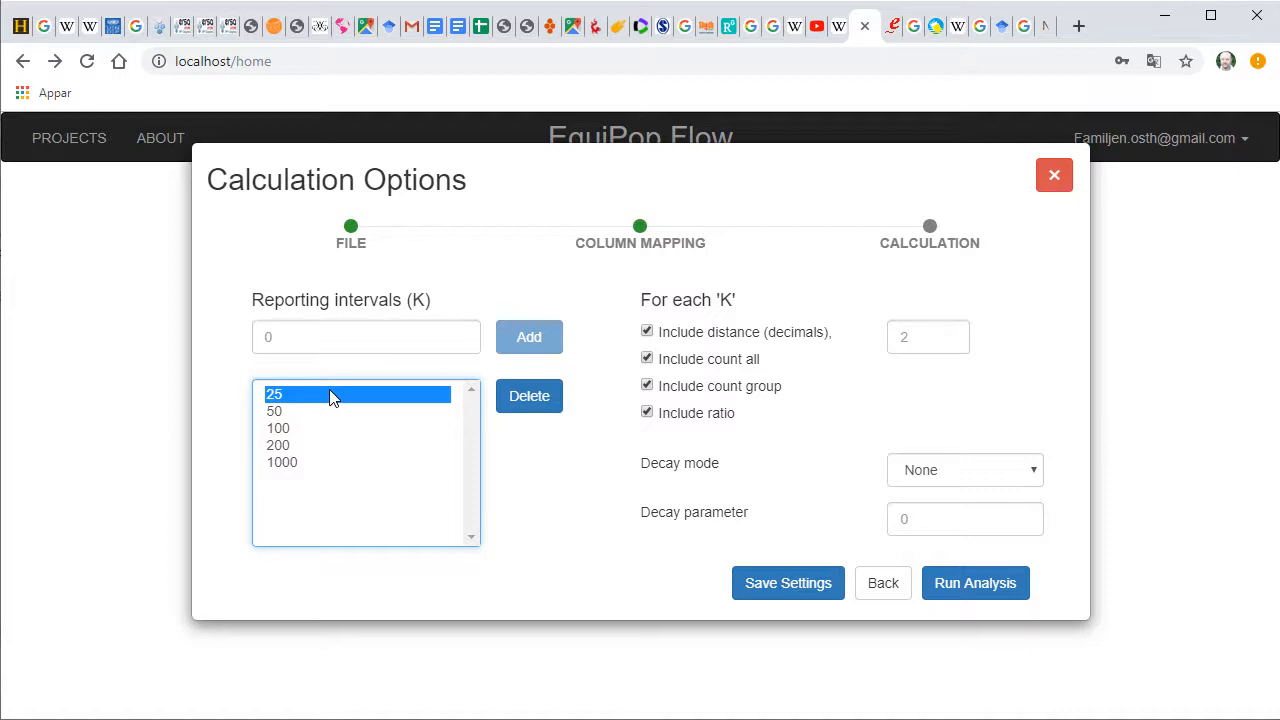
left_click_drag(313, 417, 320, 472)
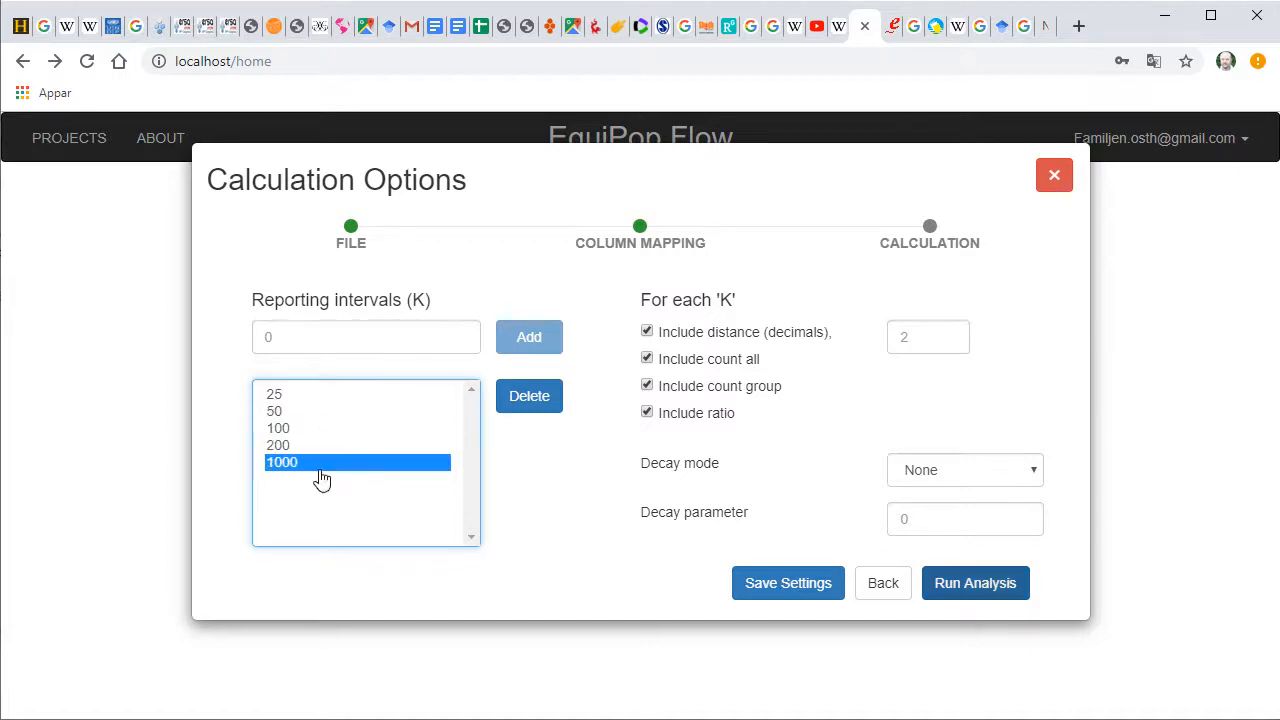
left_click(975, 590)
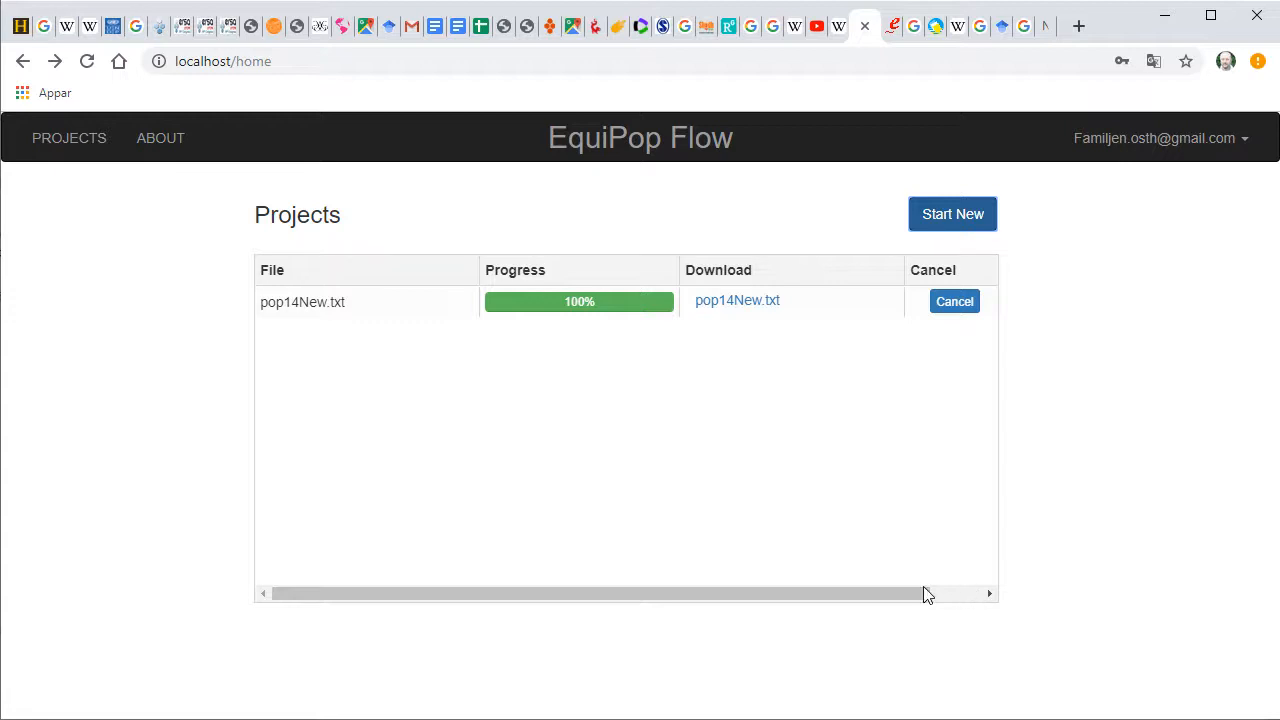
Download the finished pop14New.txt result from the projects list and show the downloaded archive in its folder
left_click(763, 313)
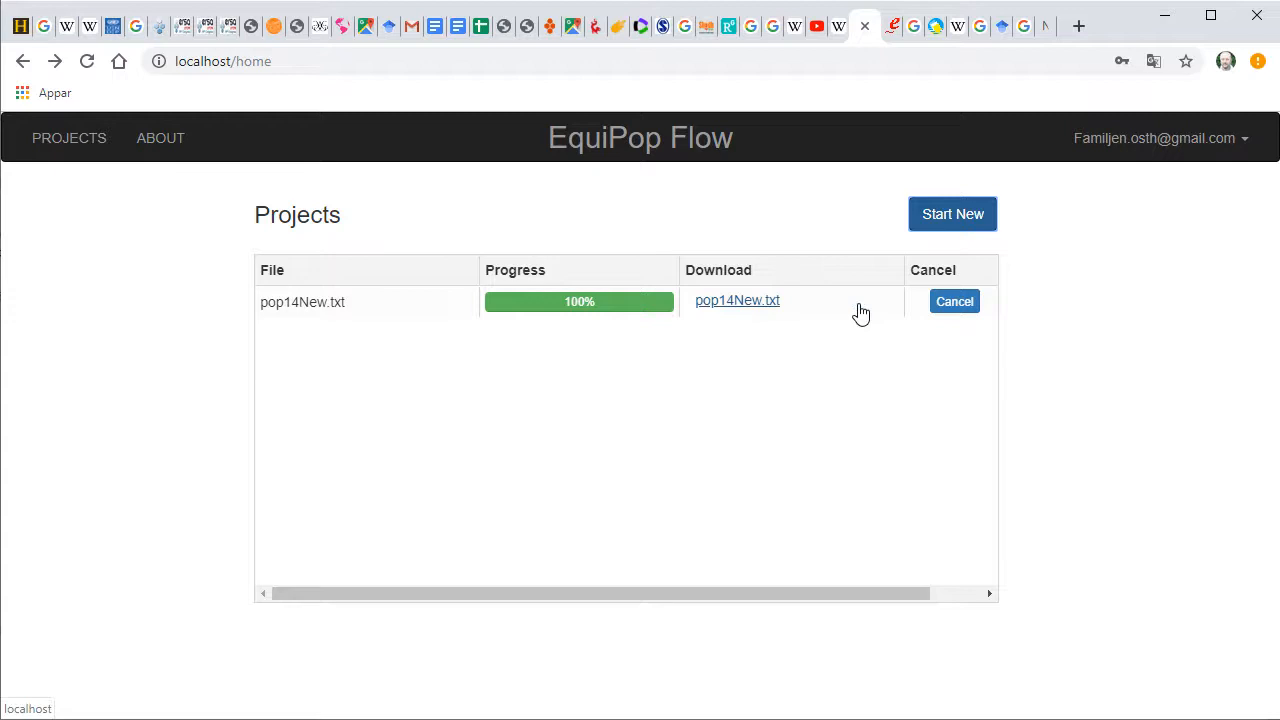
left_click(950, 313)
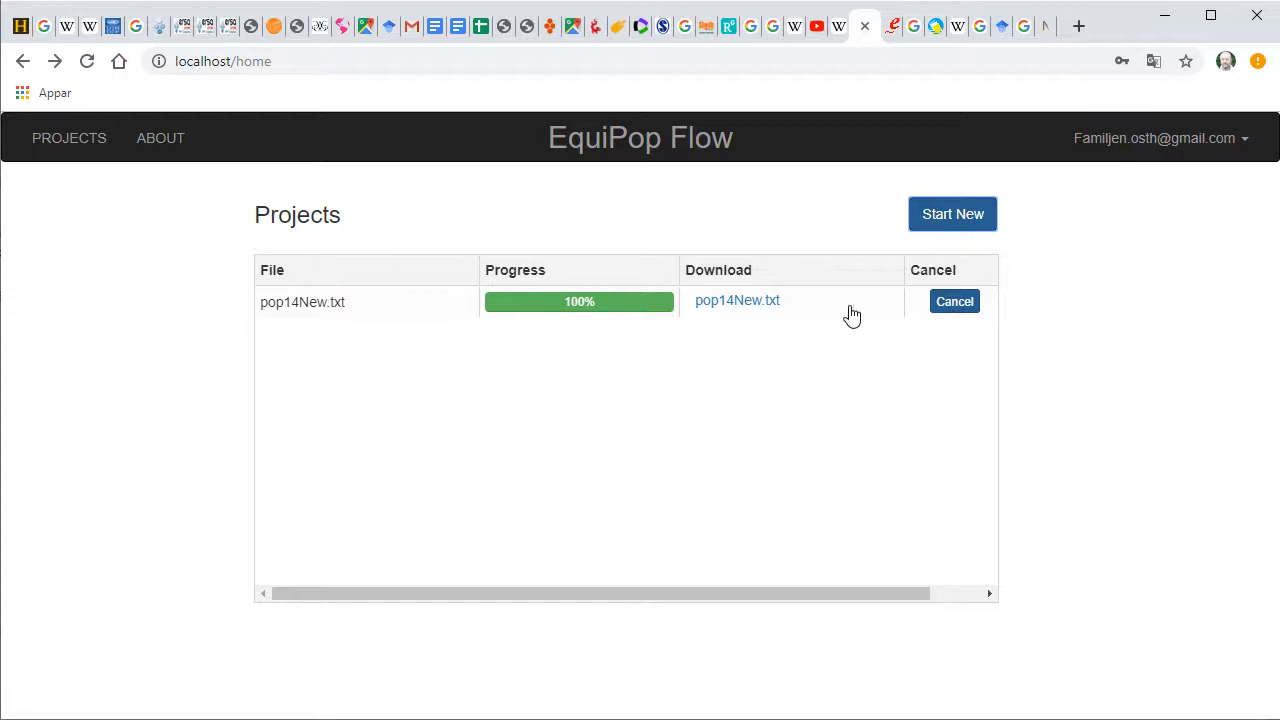
left_click(763, 308)
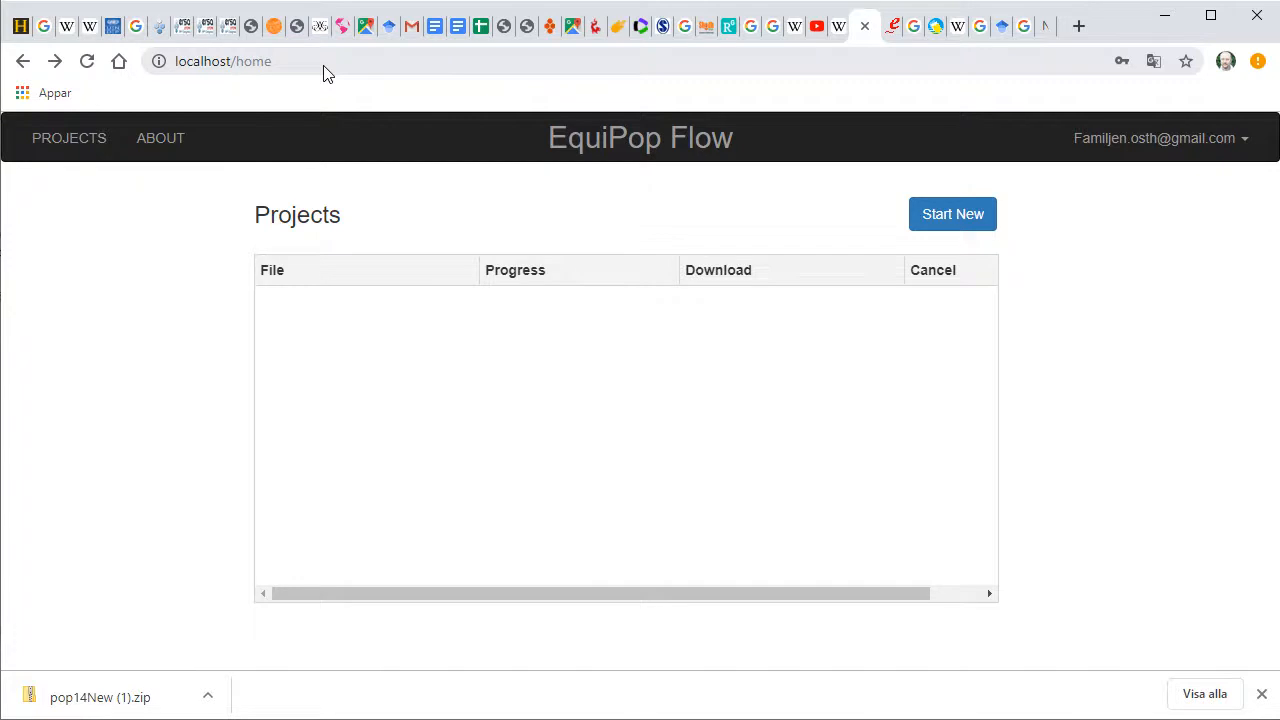
left_click(204, 695)
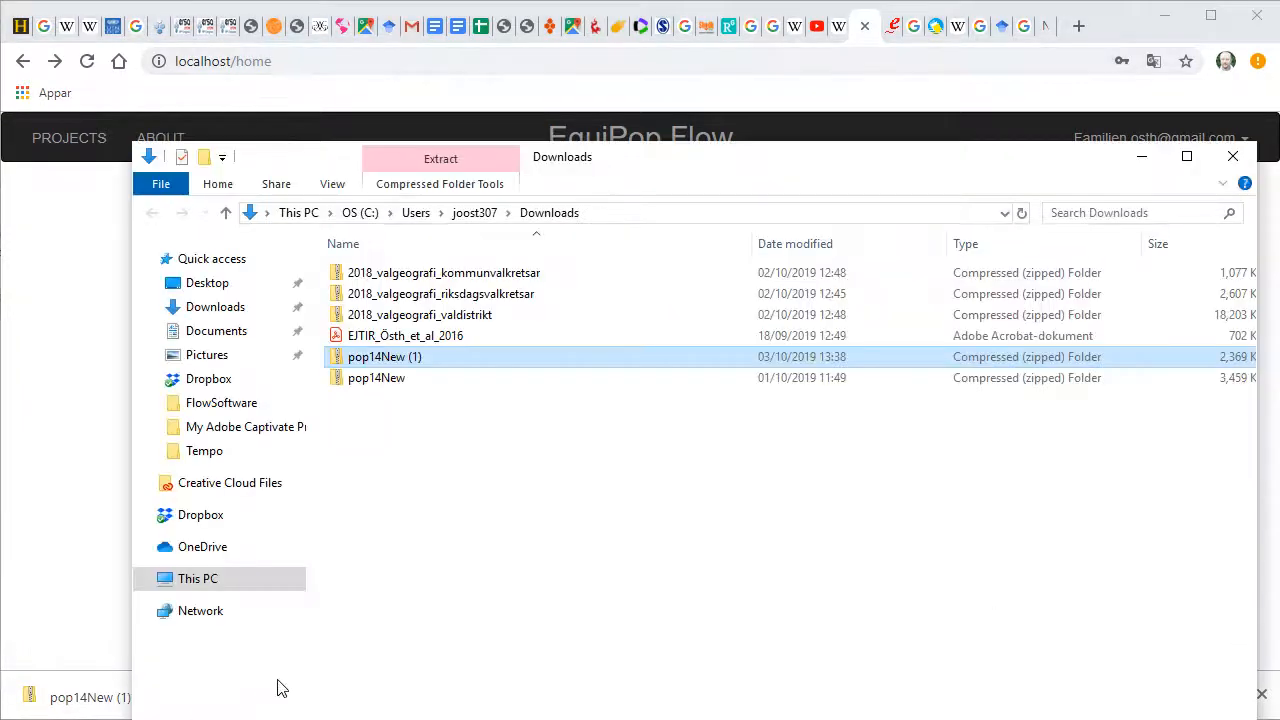
Open the pop14New (1) archive and the metadata text file inside it
right_click(378, 370)
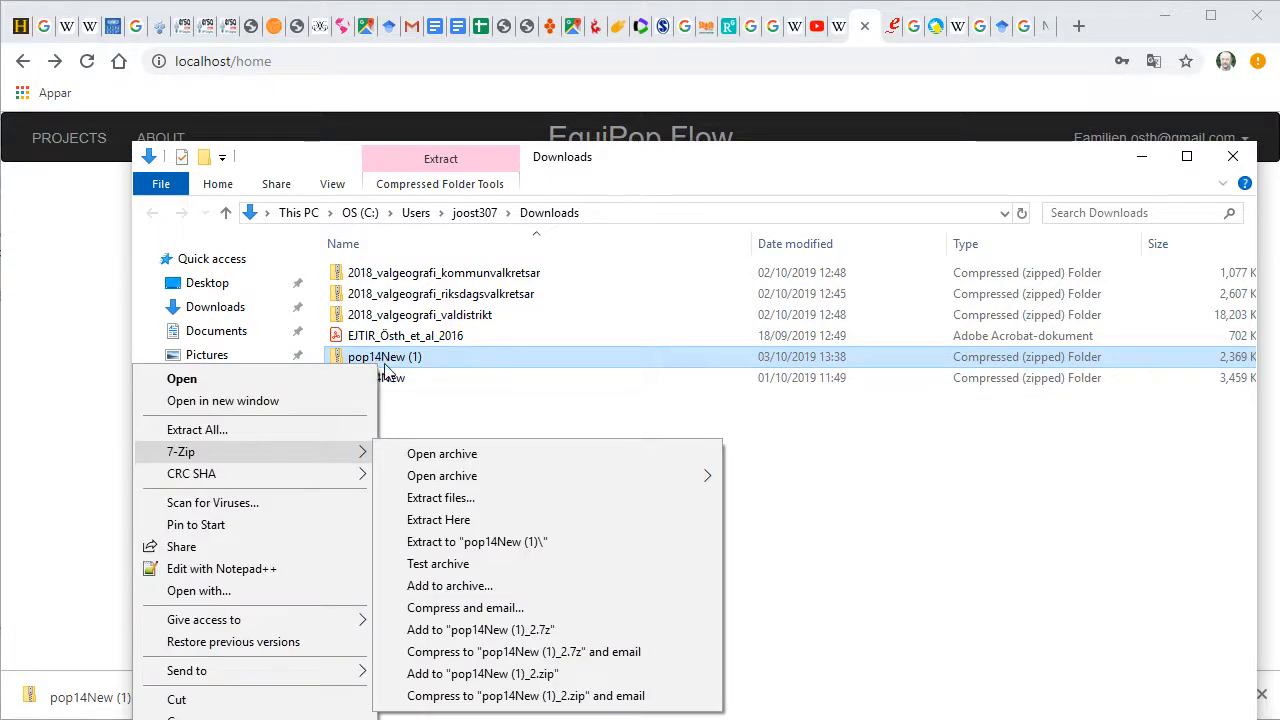
left_click(530, 402)
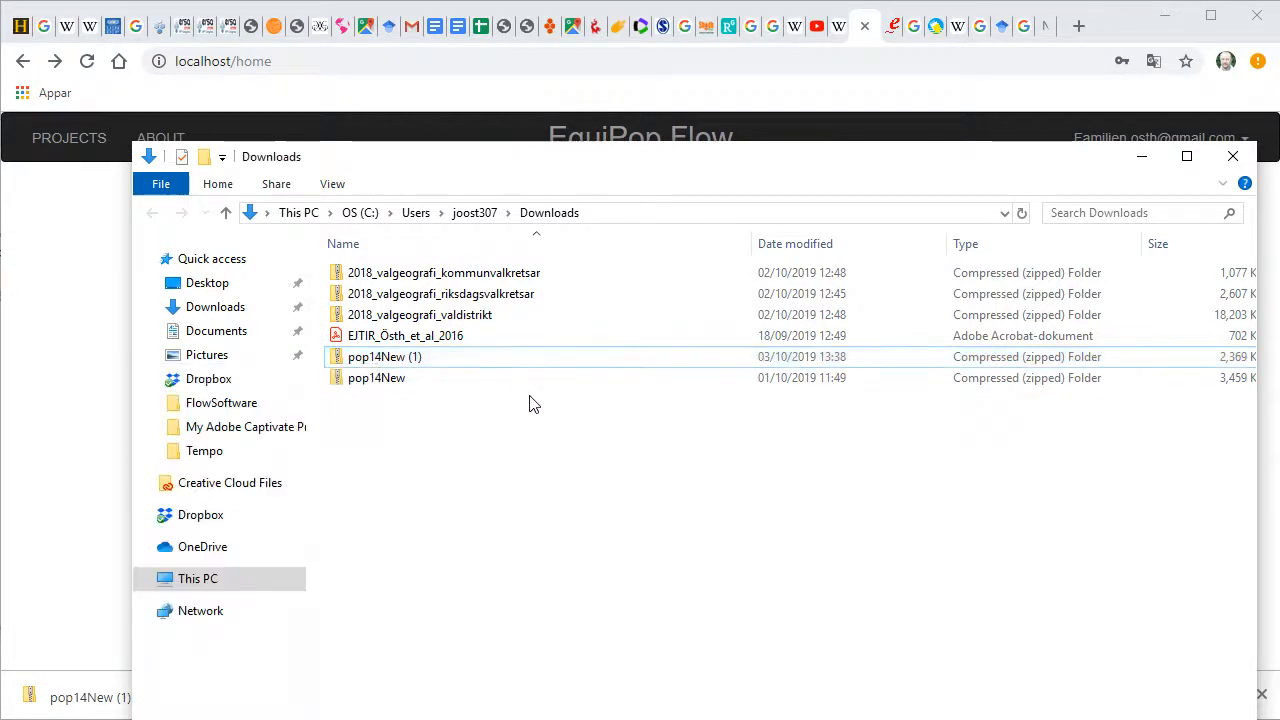
double_click(366, 360)
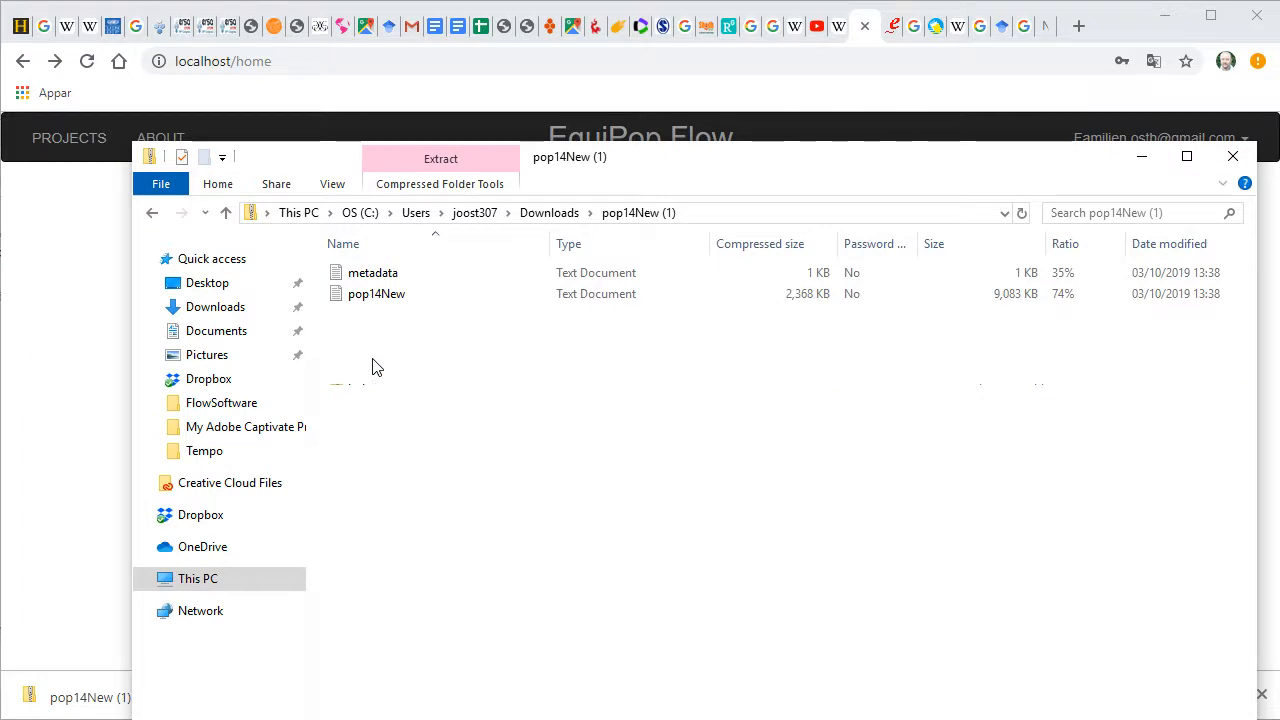
double_click(372, 273)
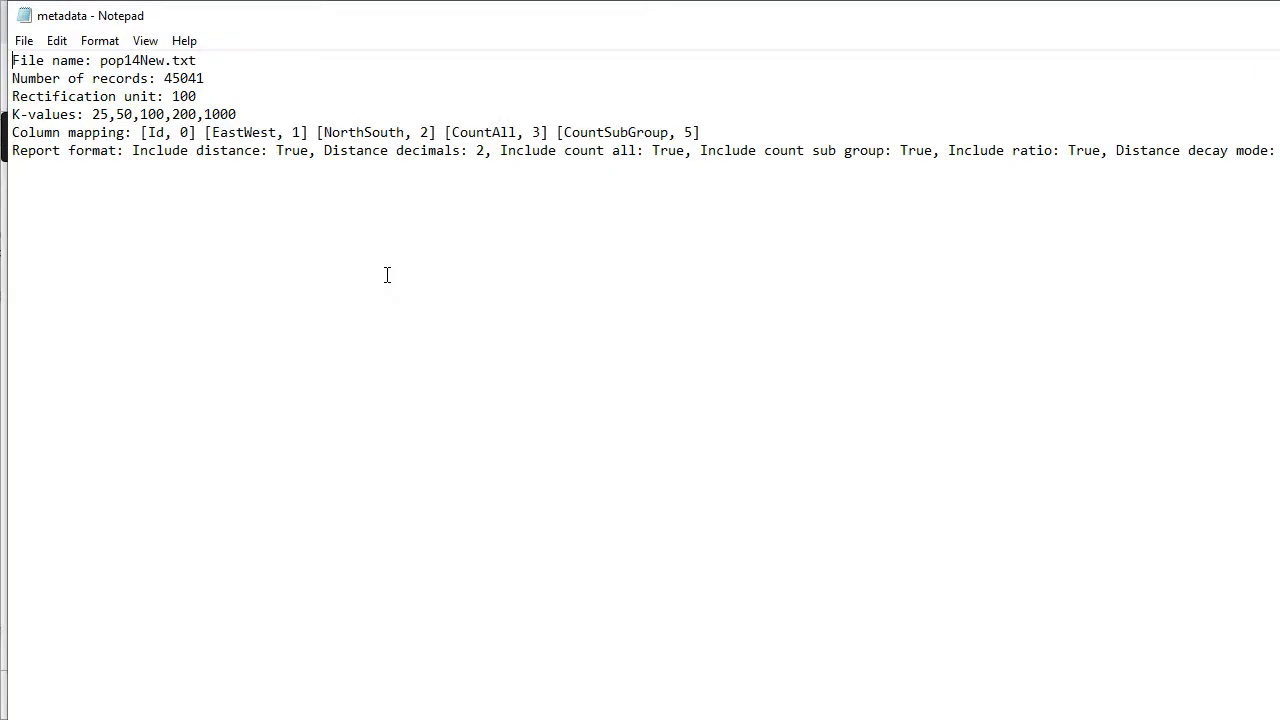
Examine the file name, number of records, rectification unit and K-values in the metadata
left_click_drag(203, 27, 262, 81)
left_click(297, 120)
left_click_drag(297, 120, 77, 118)
left_click_drag(272, 134, 77, 136)
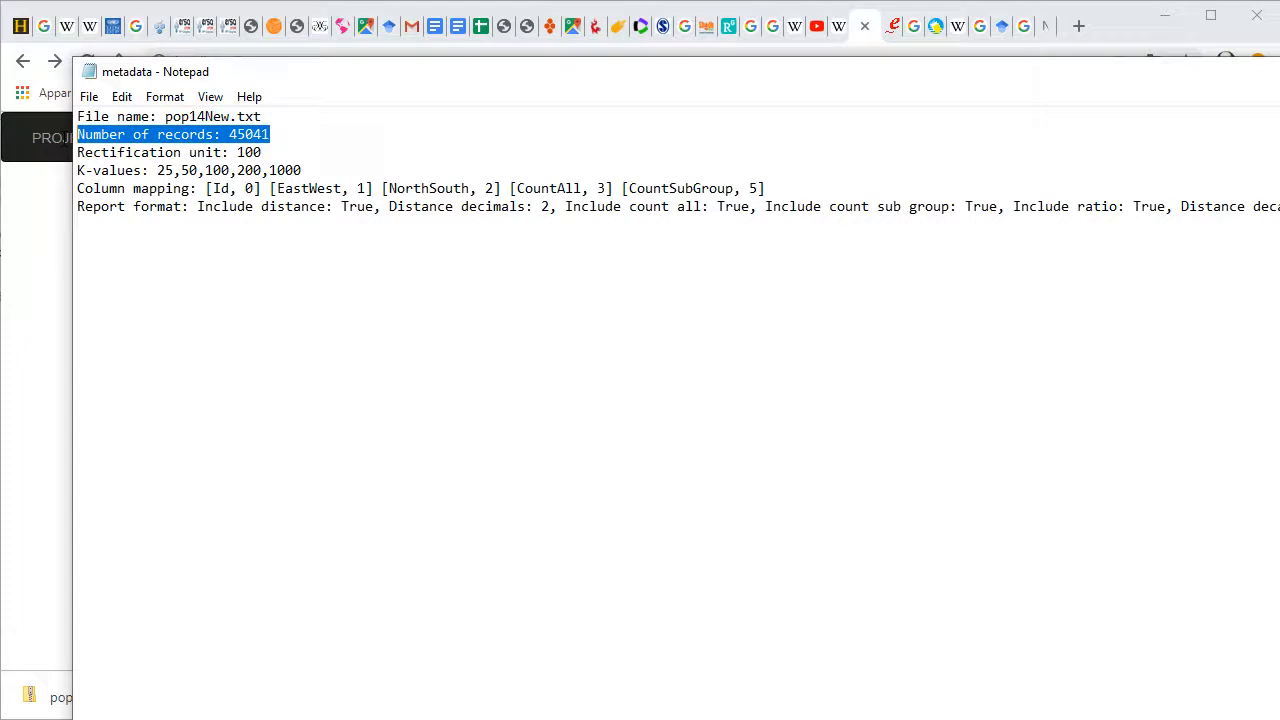
double_click(244, 155)
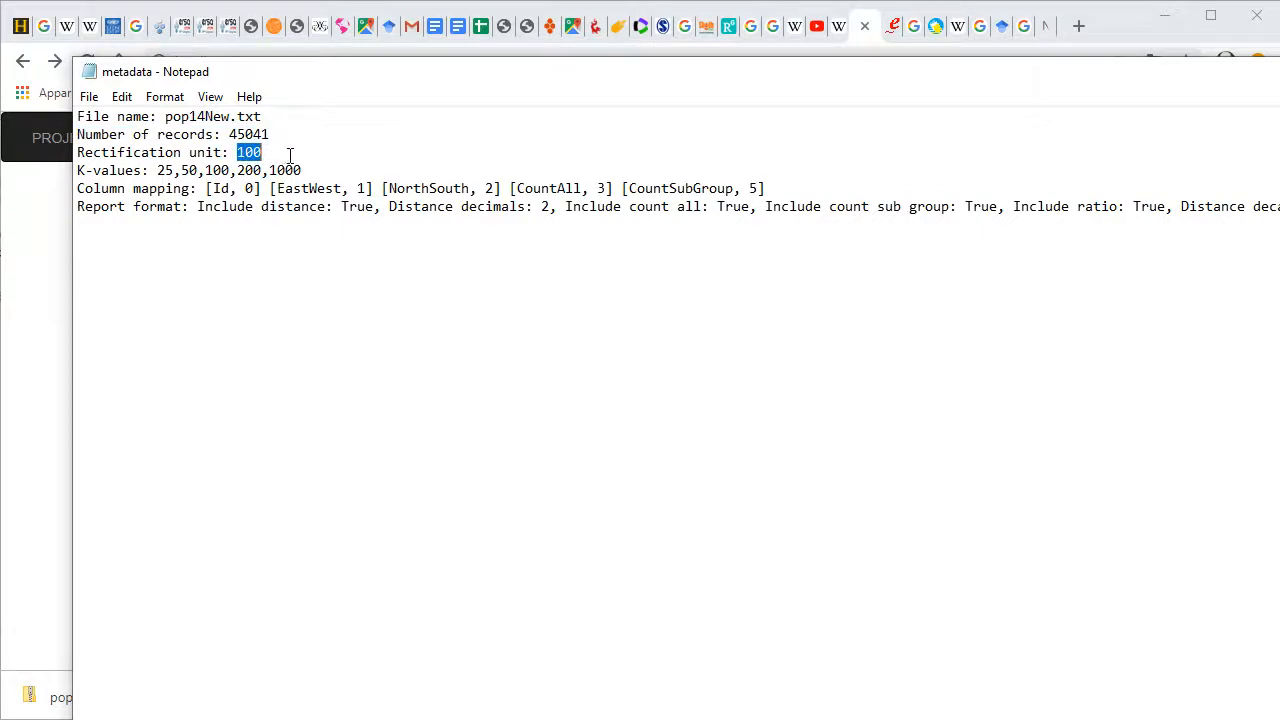
left_click(295, 156)
left_click_drag(77, 170, 302, 172)
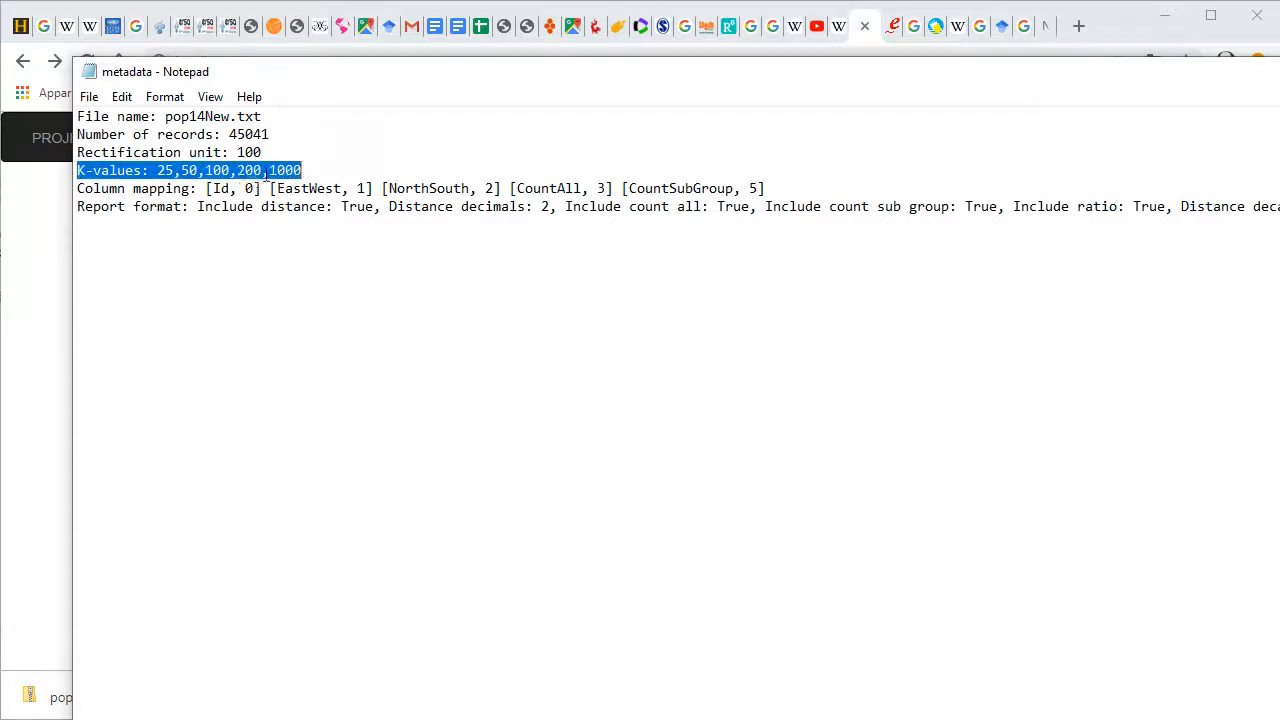
left_click(254, 188)
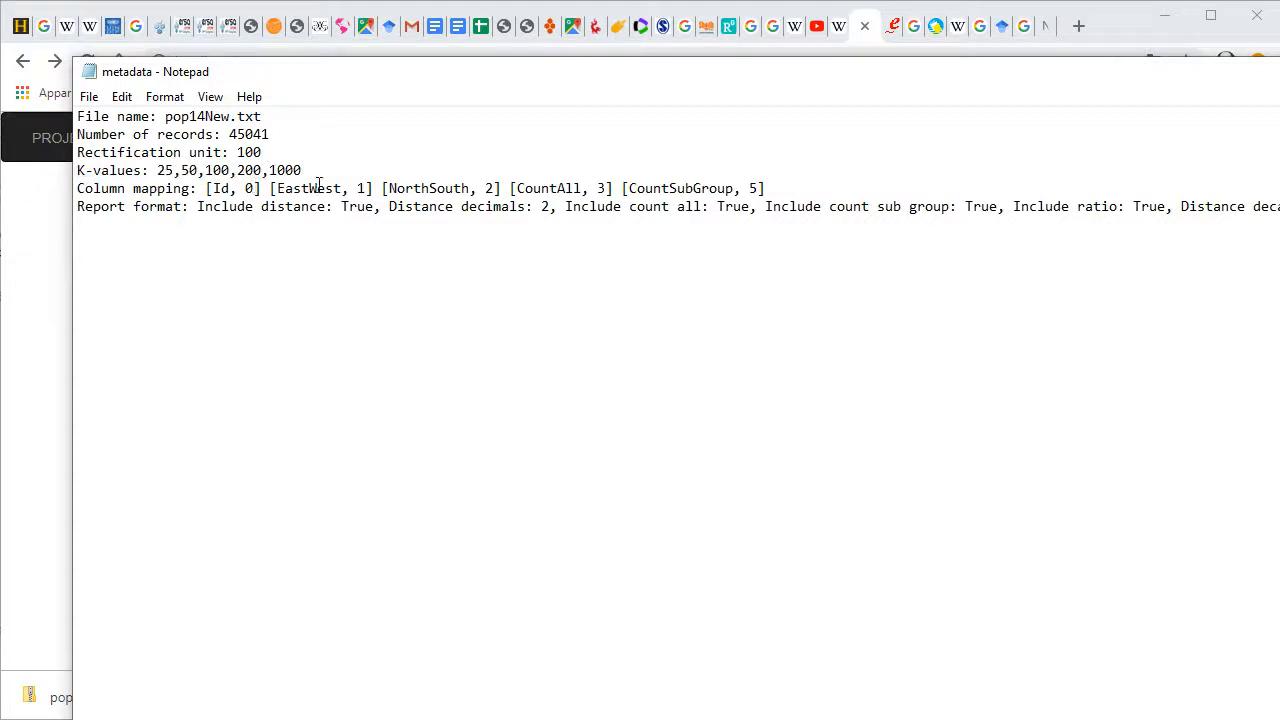
Examine the column number assigned to each field in the metadata's column mapping line
double_click(491, 188)
double_click(604, 188)
double_click(752, 188)
left_click(766, 204)
left_click_drag(167, 119, 262, 118)
left_click(246, 188)
left_click_drag(246, 187, 254, 188)
left_click(356, 187)
left_click_drag(358, 188, 368, 188)
left_click_drag(485, 188, 495, 188)
double_click(753, 188)
Read the report format settings in the metadata and close the file
left_click_drag(126, 206, 261, 210)
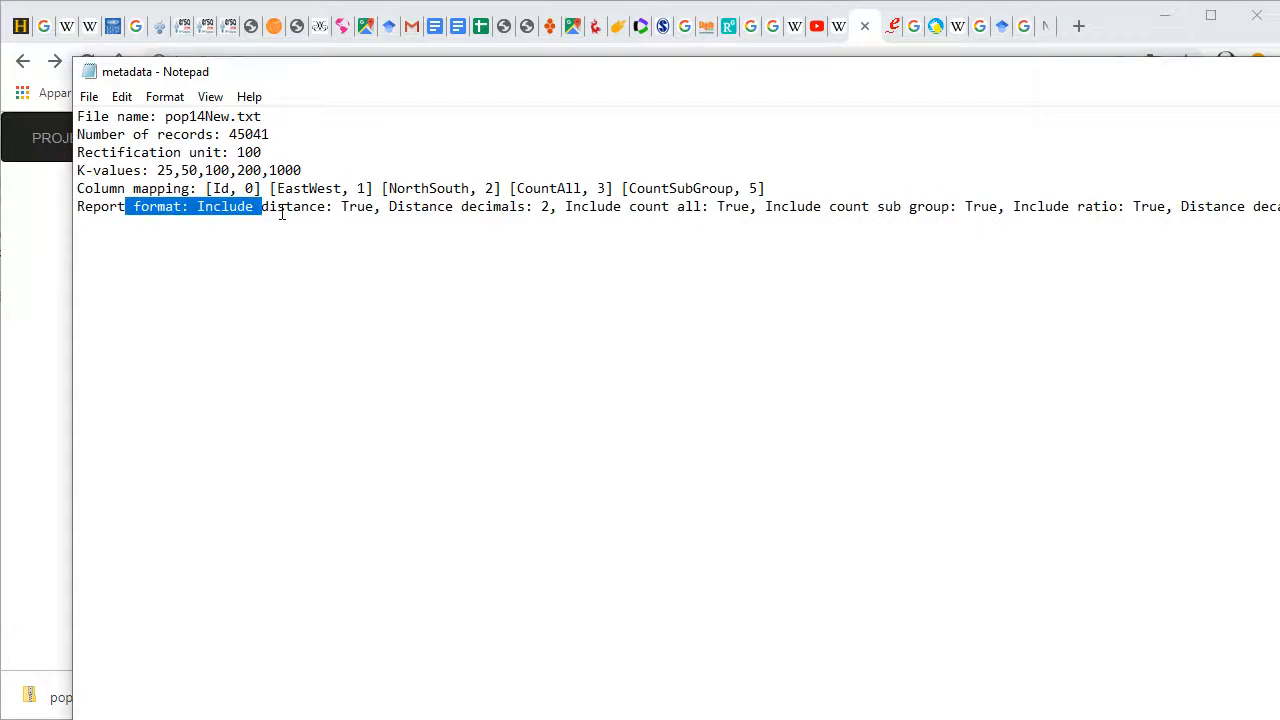
left_click(284, 208)
left_click(501, 208)
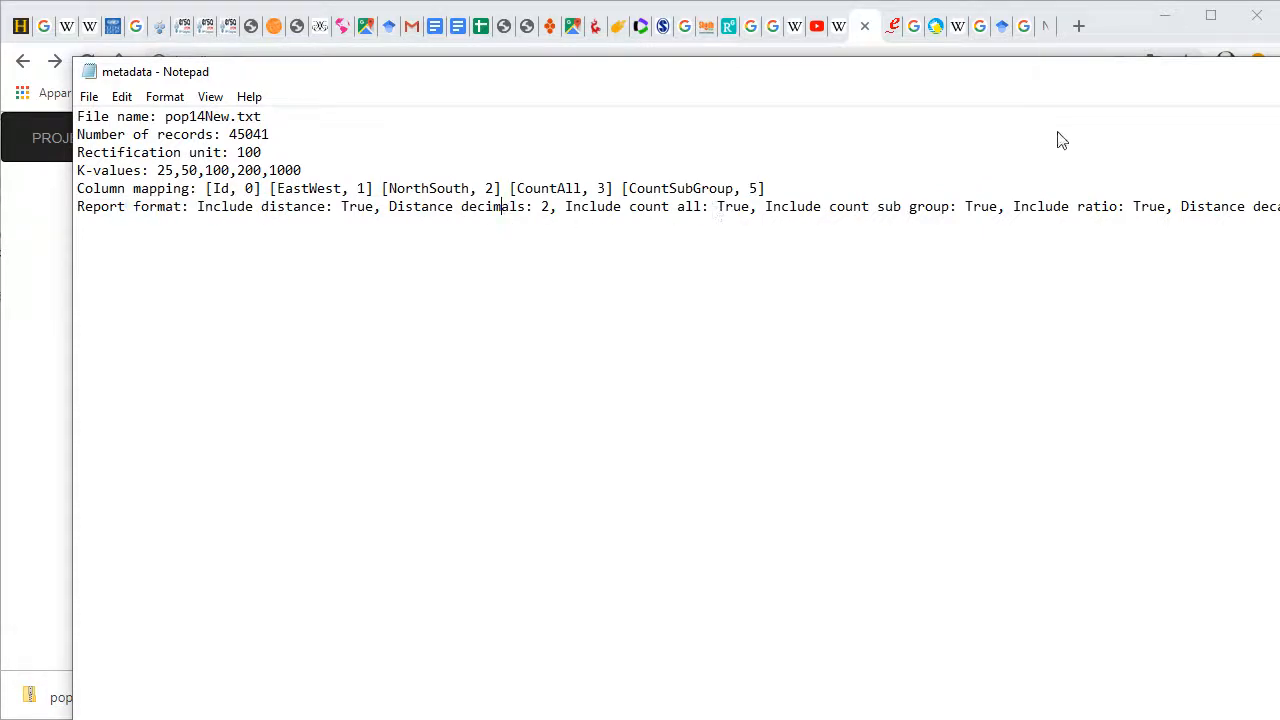
left_click_drag(1082, 81, 1029, 124)
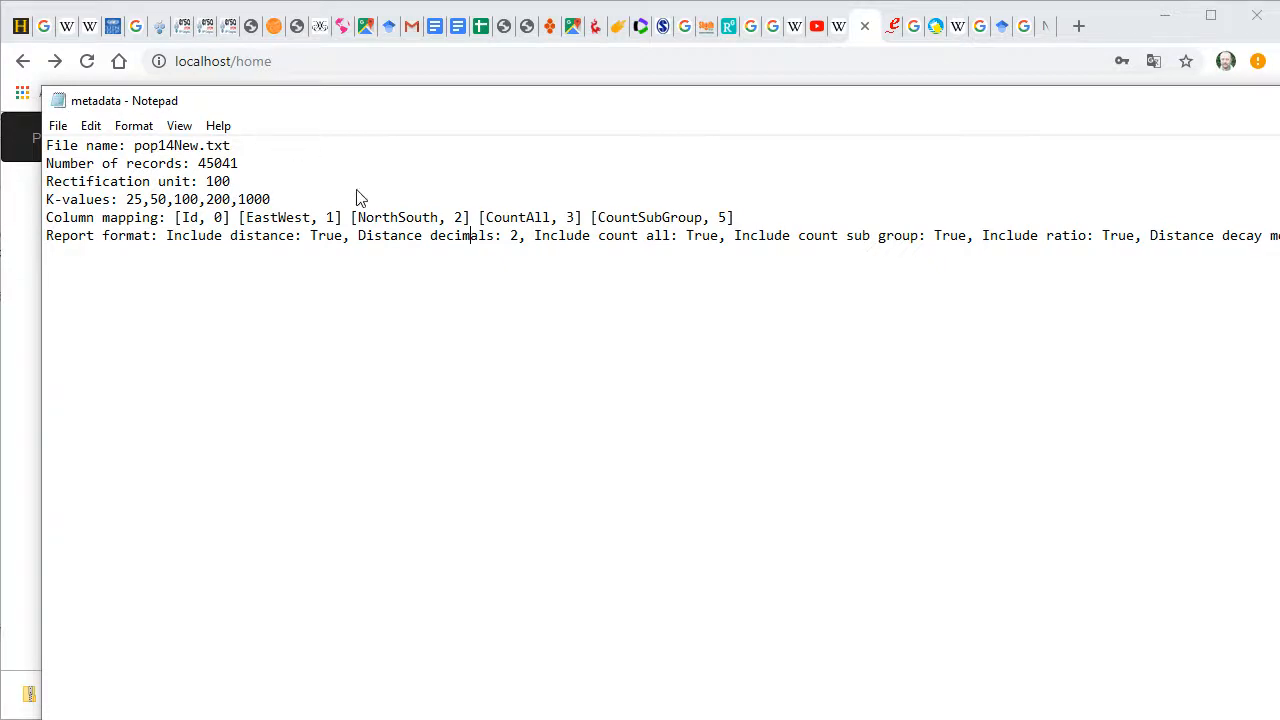
key("alt+F4")
Open the pop14New results file from the archive and examine the EastWest and NorthSouth coordinates of the second record
double_click(395, 301)
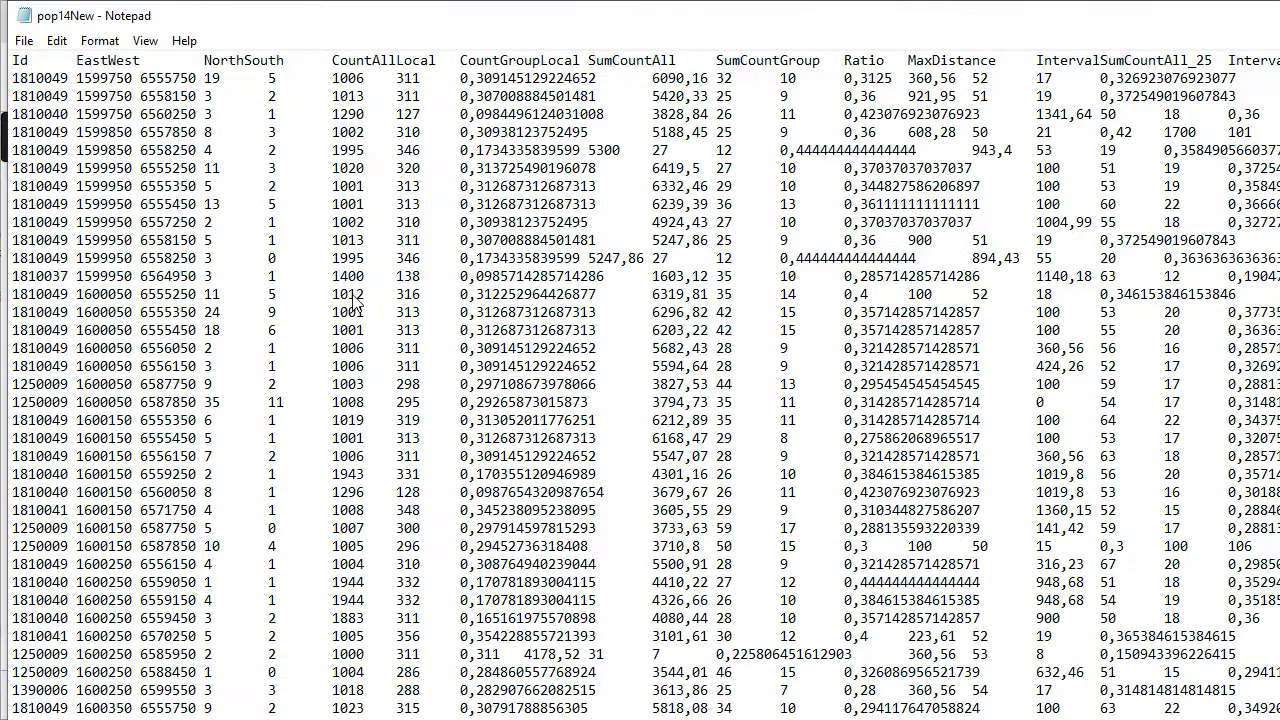
double_click(243, 27)
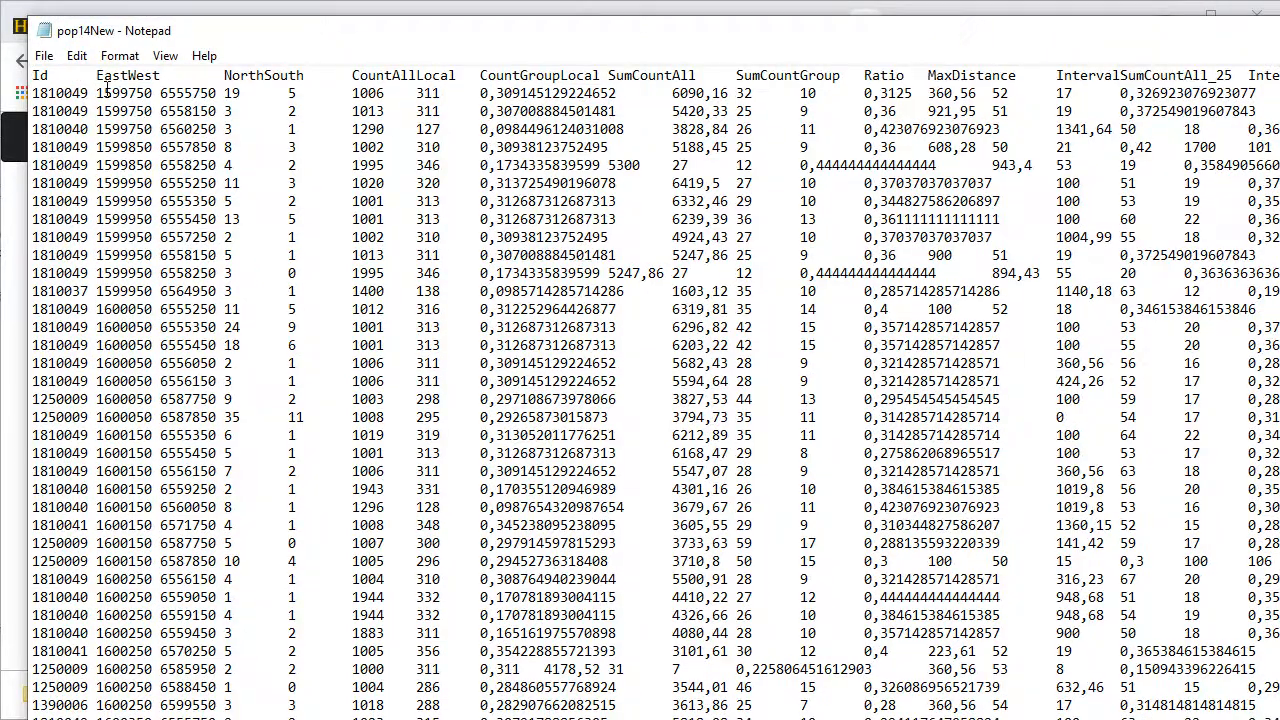
left_click_drag(122, 77, 122, 134)
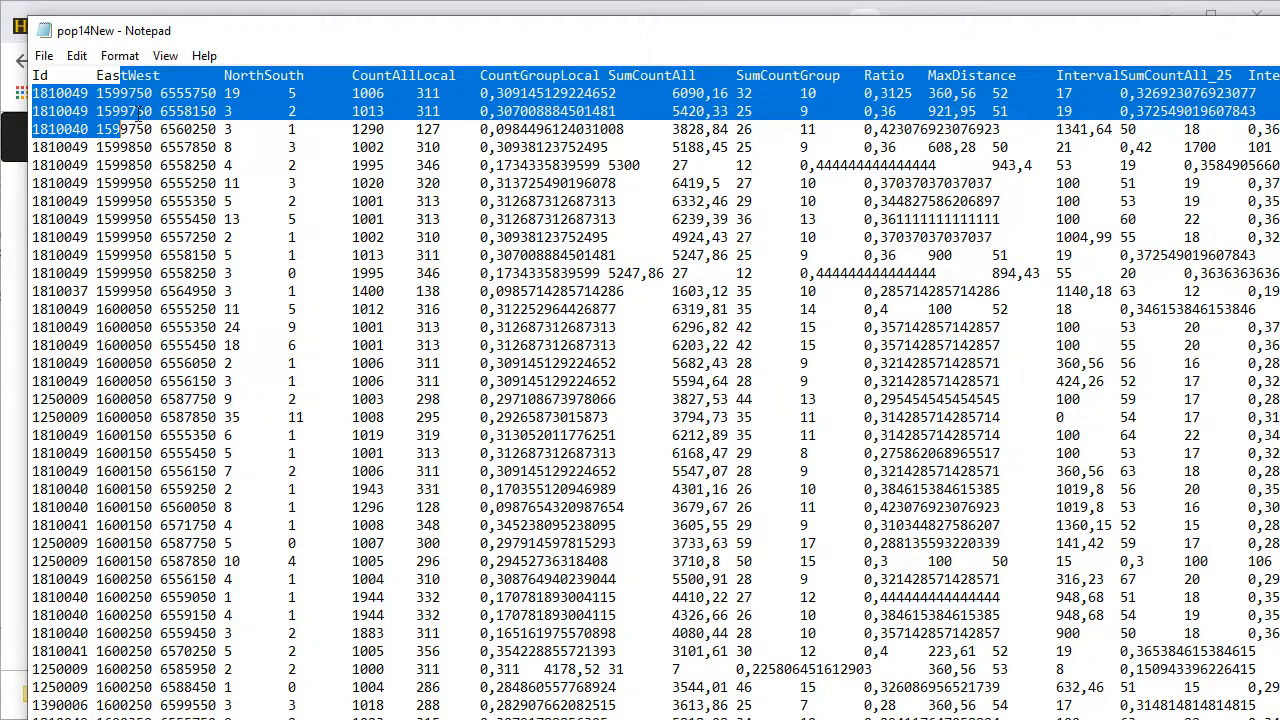
double_click(138, 113)
left_click(186, 114)
double_click(138, 113)
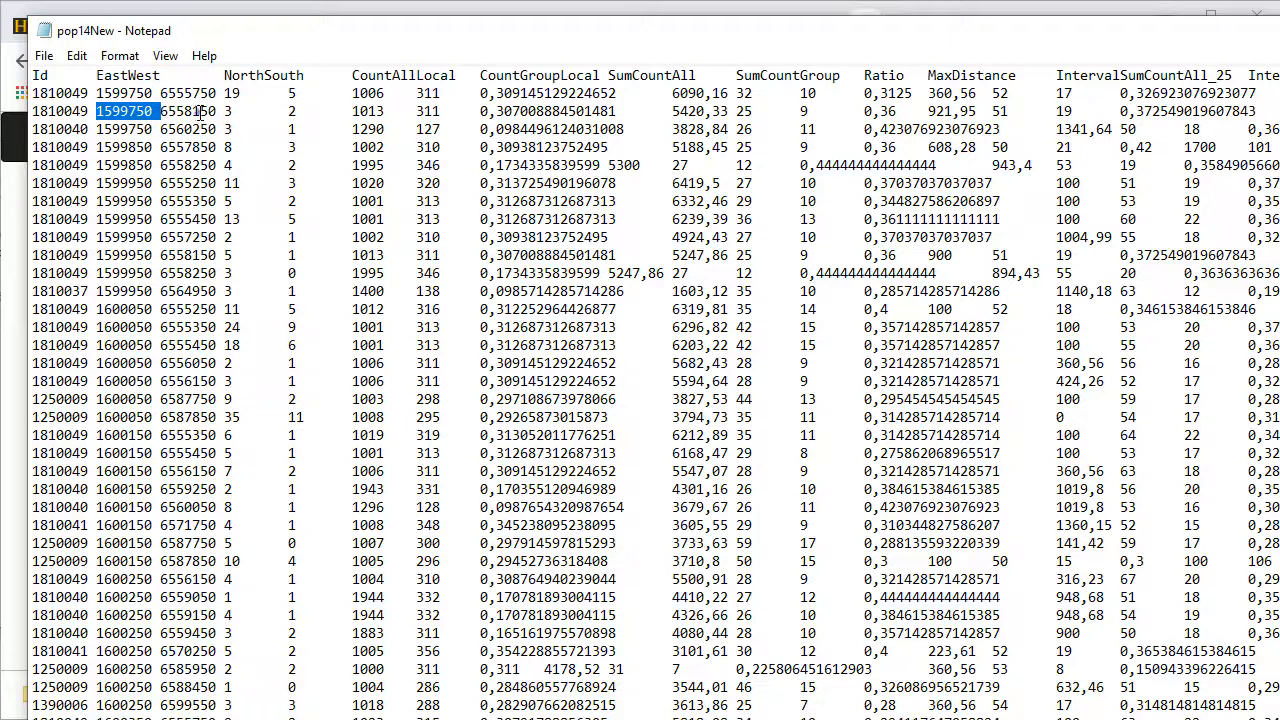
double_click(198, 113)
Examine the second record's local counts, summed total and group counts, ratio and maximum distance
double_click(236, 112)
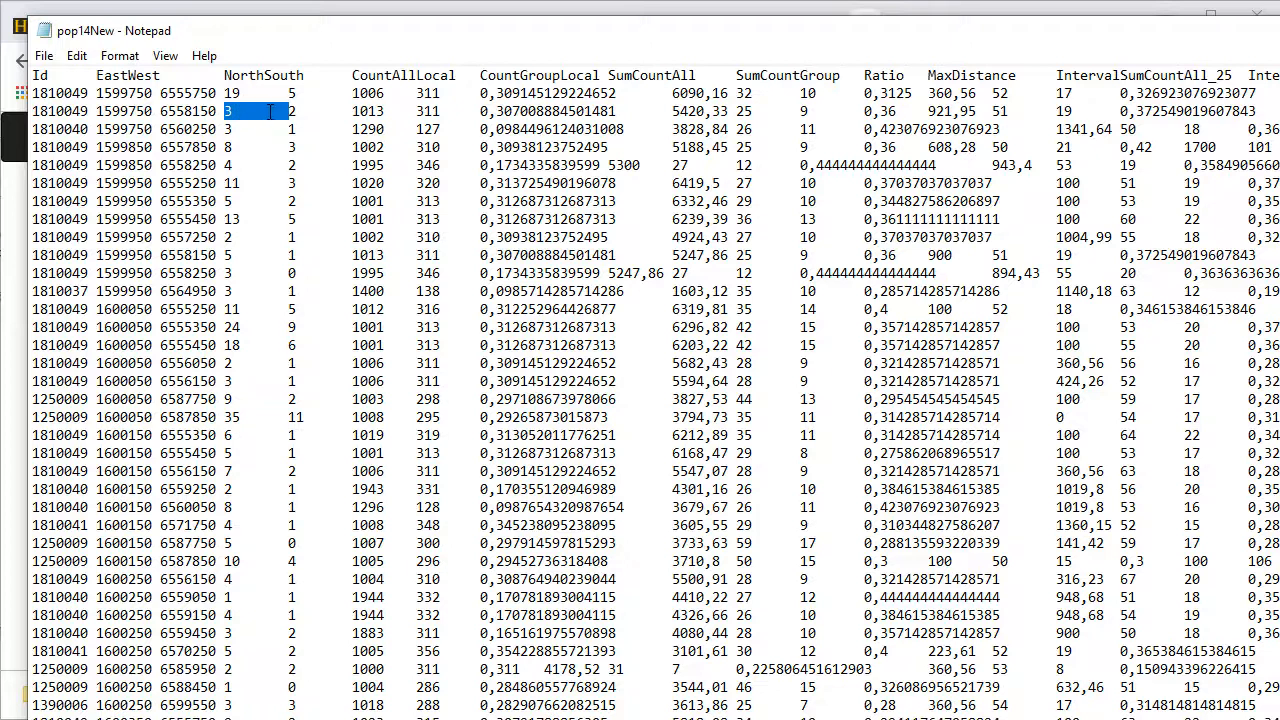
double_click(293, 112)
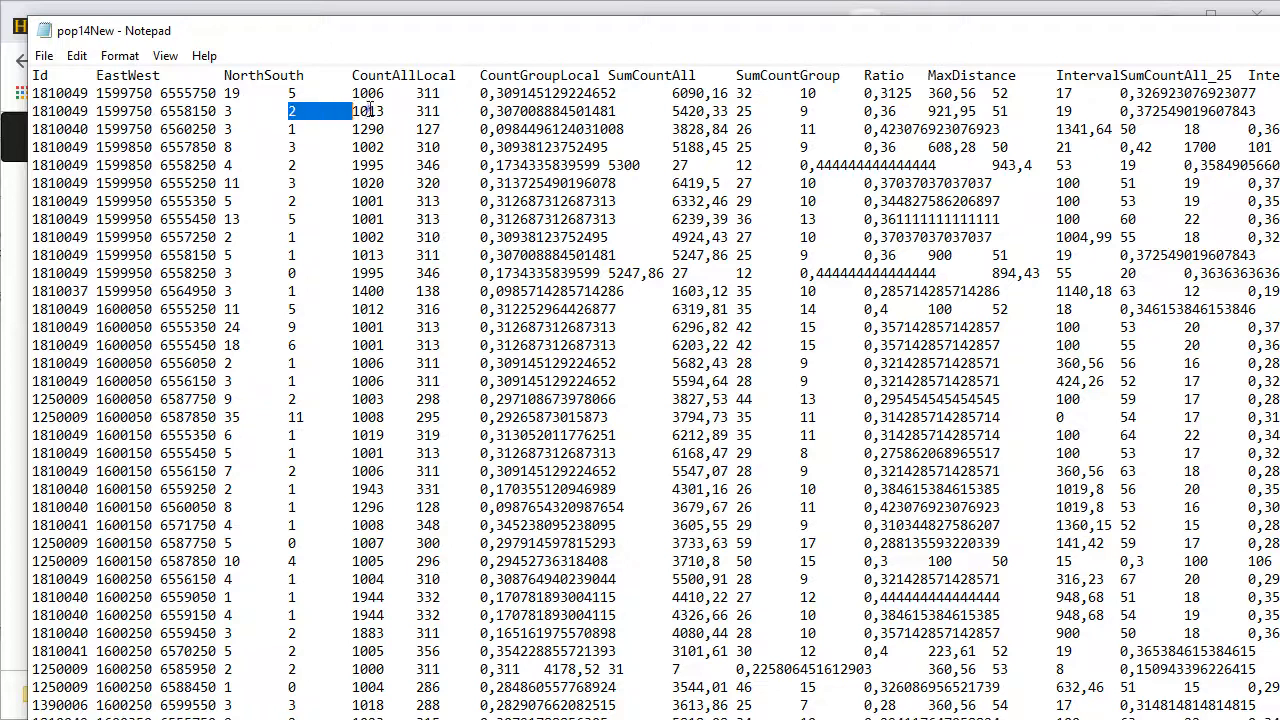
double_click(370, 111)
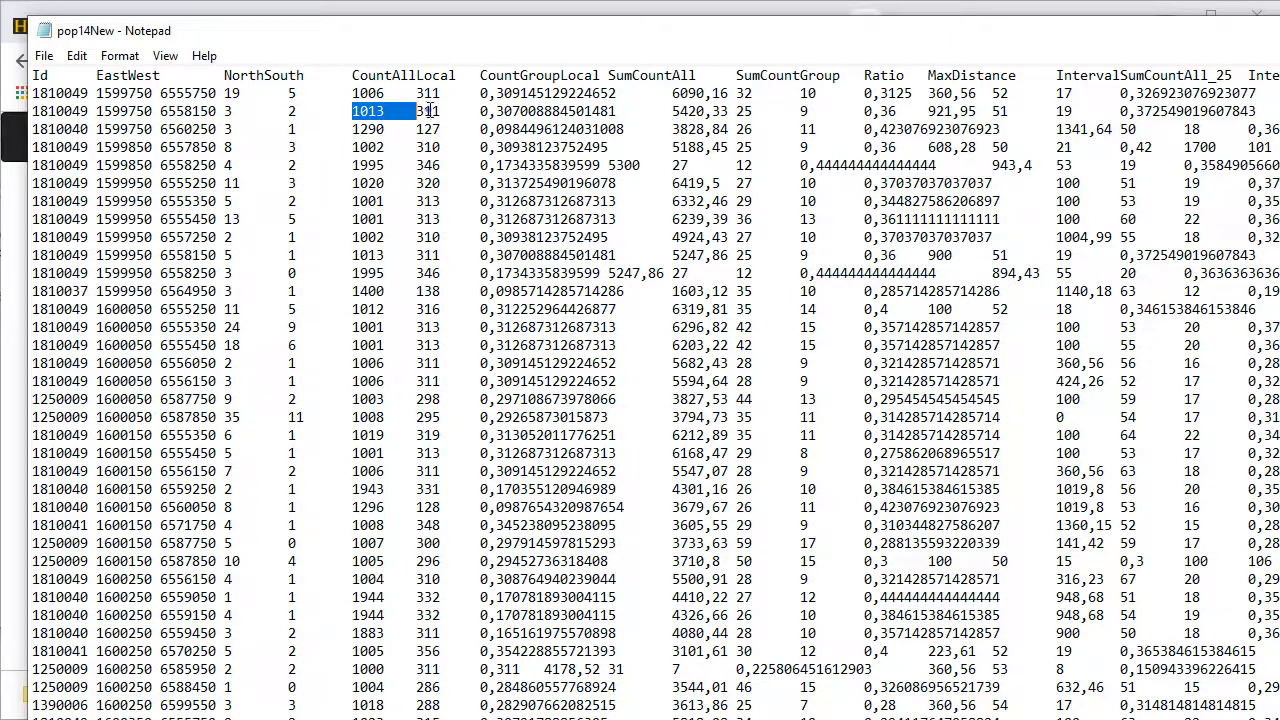
double_click(430, 111)
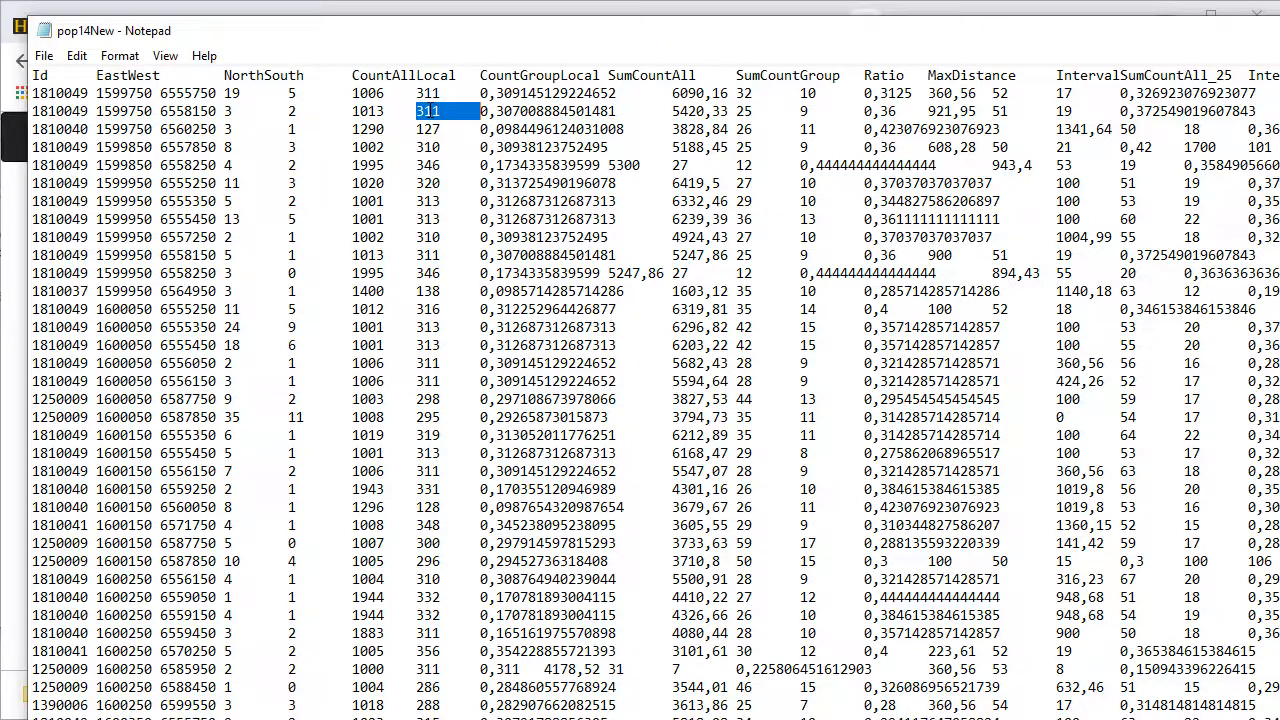
double_click(566, 111)
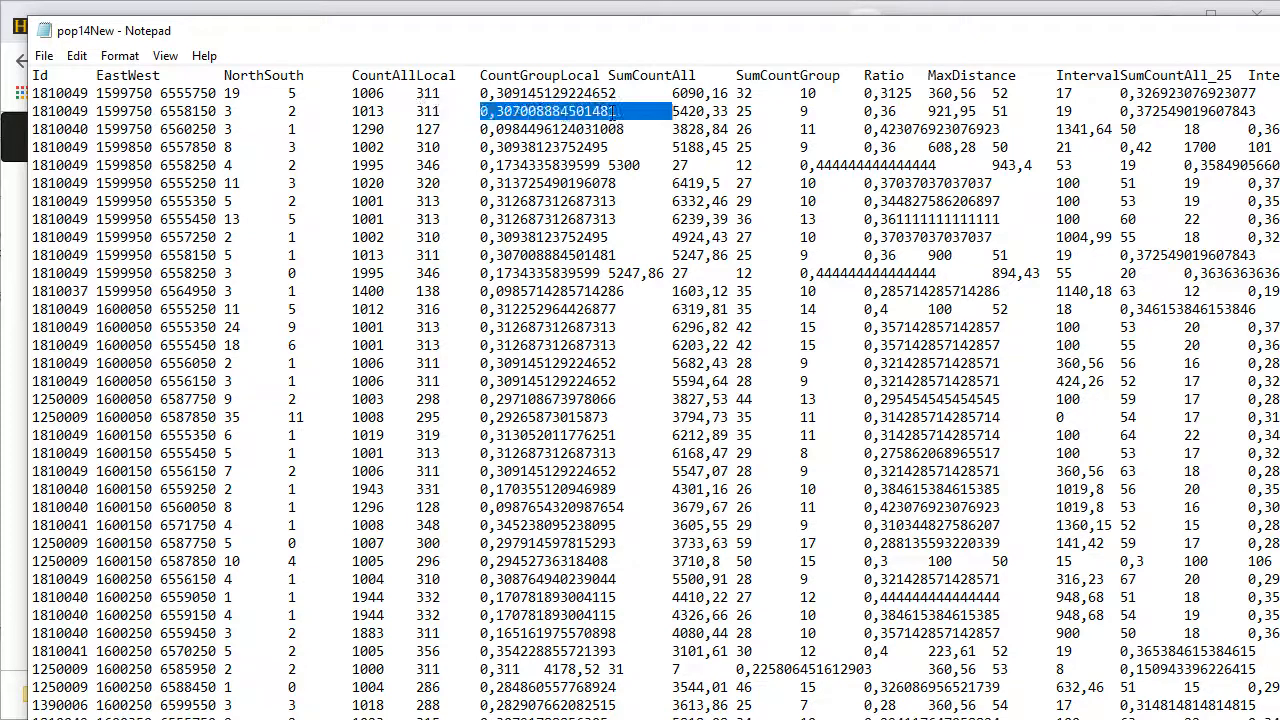
double_click(716, 111)
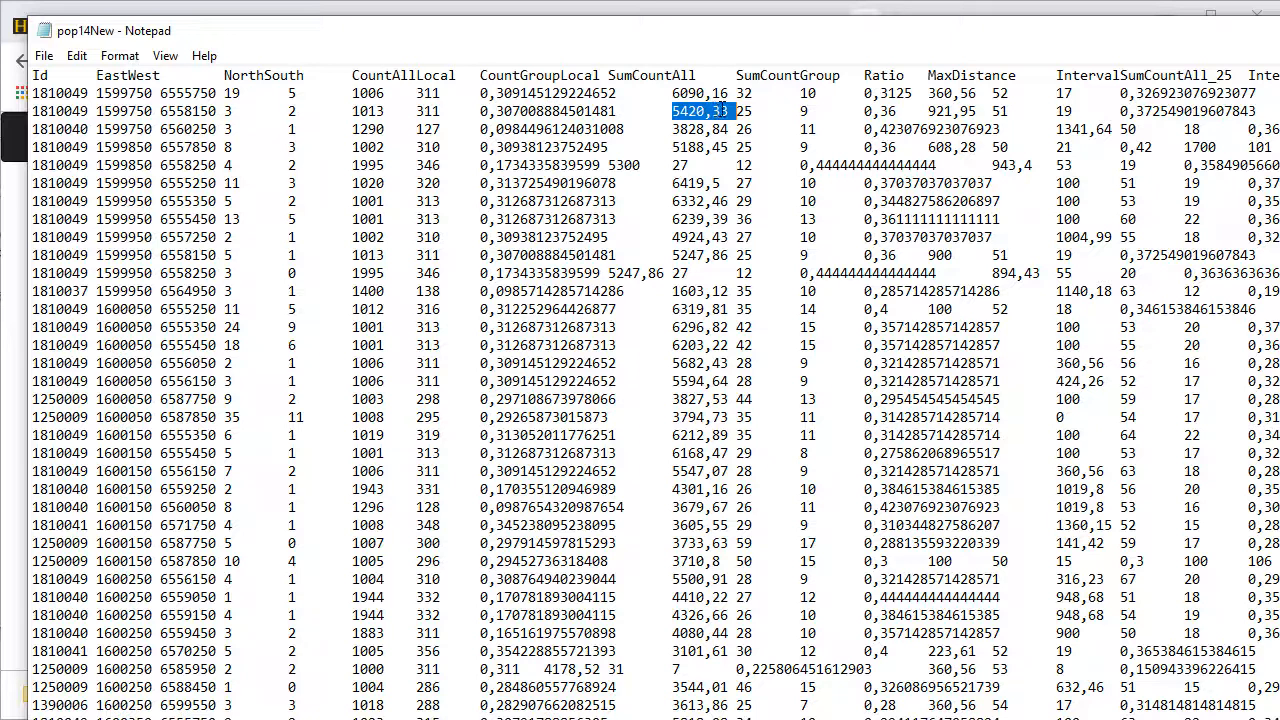
Examine the second record's first reporting interval counts and the first value of the following interval
left_click_drag(752, 112, 801, 112)
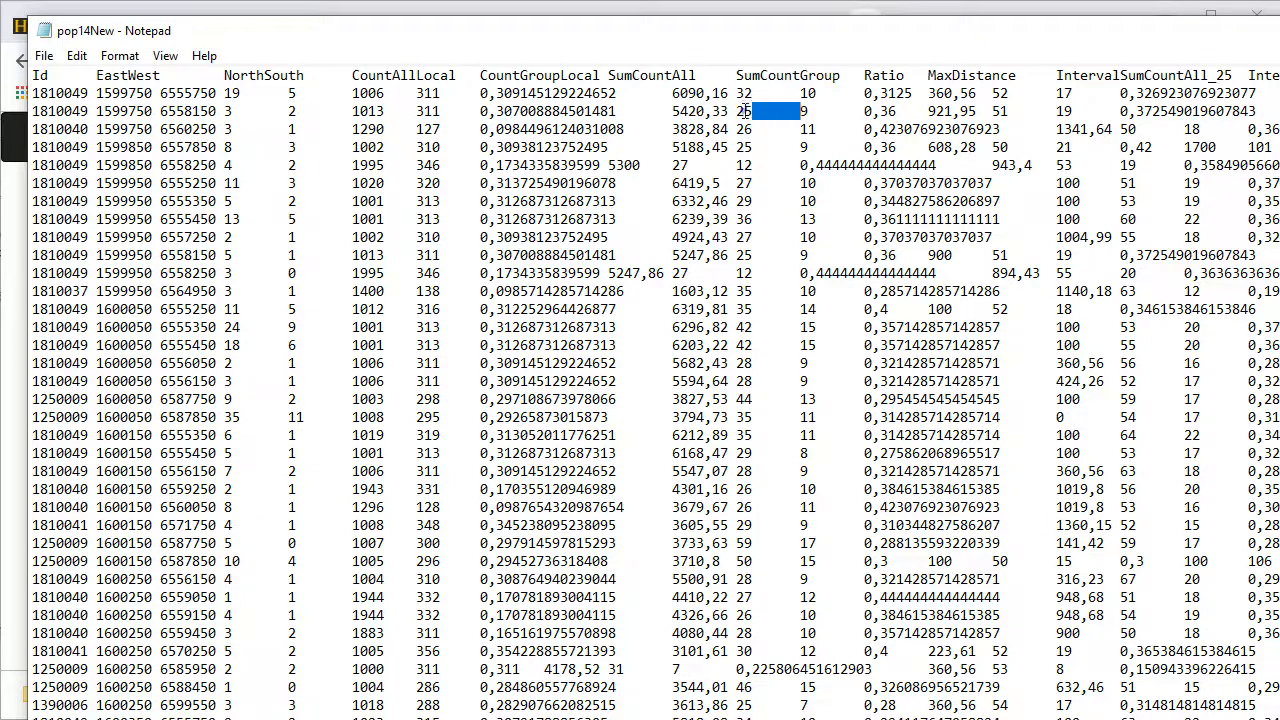
double_click(806, 112)
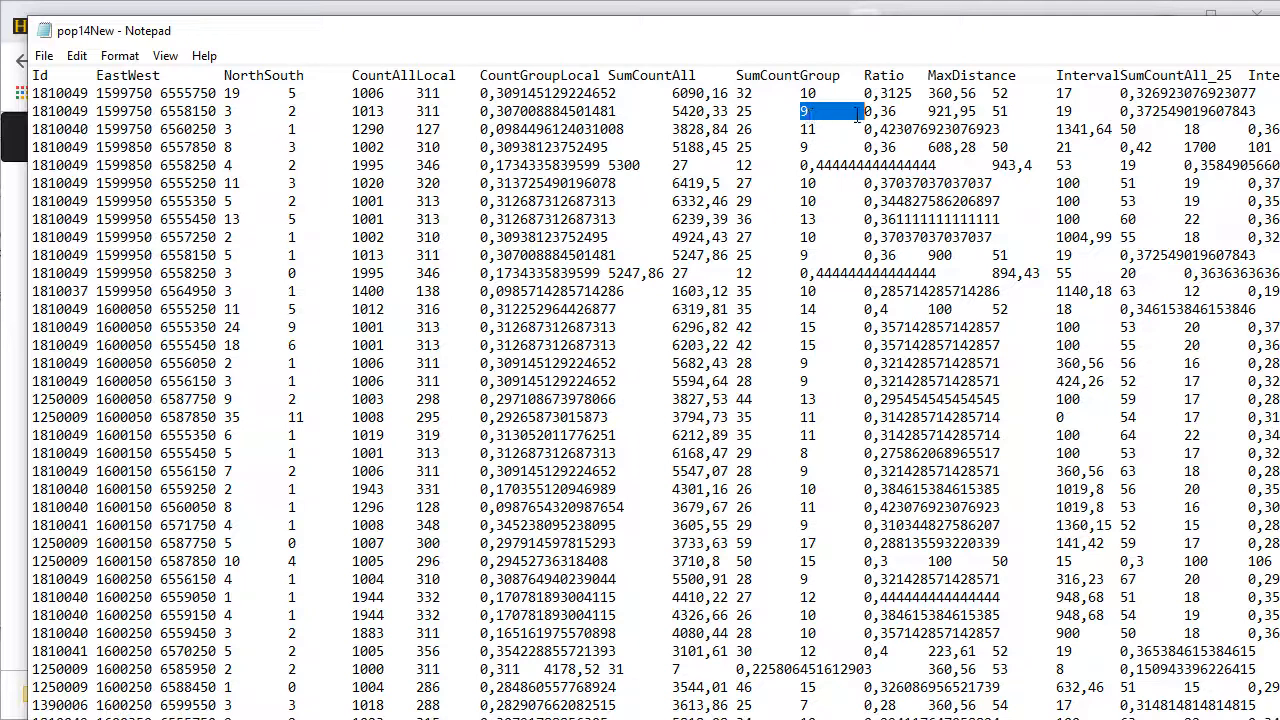
double_click(1000, 111)
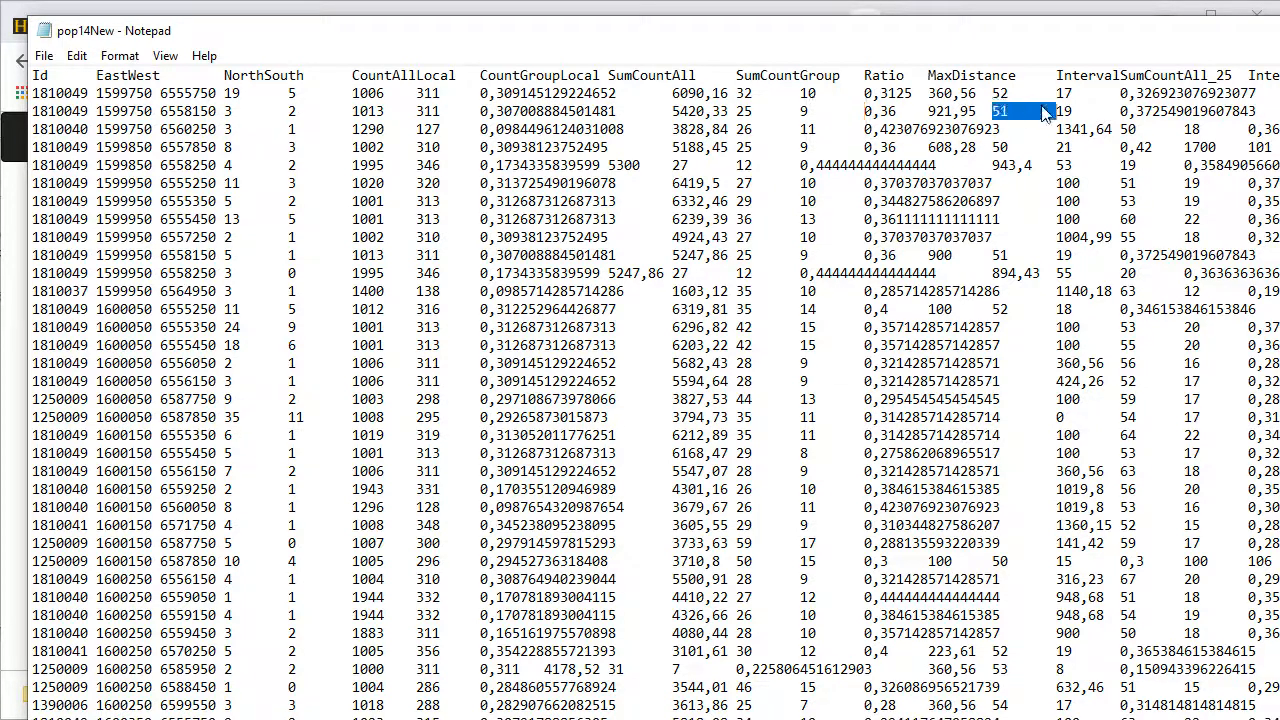
Examine the remaining interval column headings through the IntervalSumCountAll_100, IntervalSumCountGroup_100 and IntervalRatio_100 columns
left_click_drag(1163, 42, 426, 33)
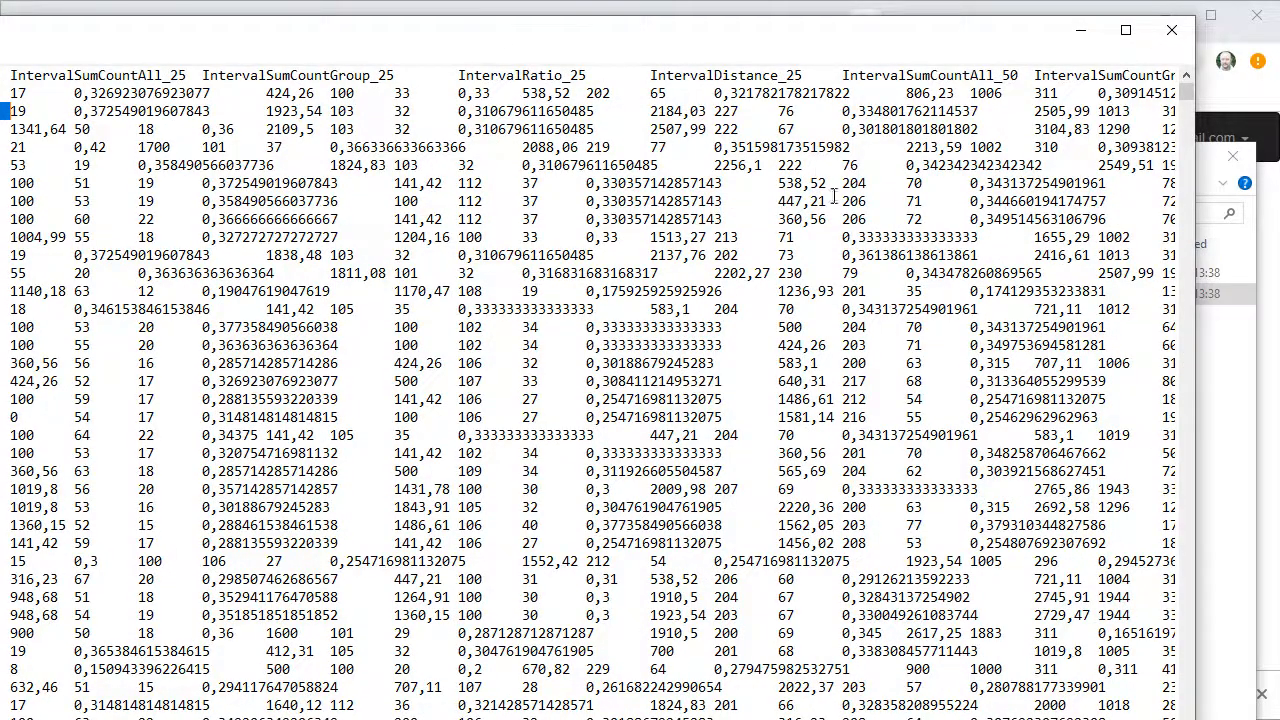
left_click_drag(772, 75, 510, 75)
scroll(509, 75, "right", 5)
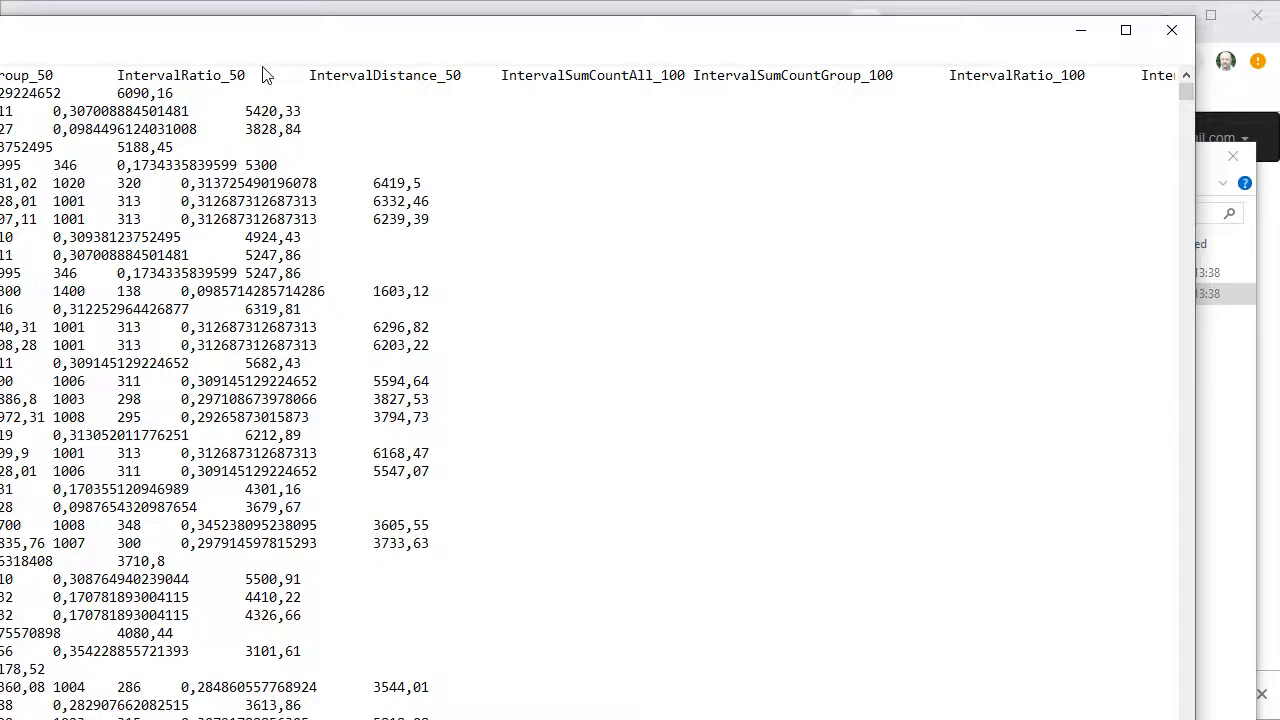
key("Down")
key("Right")
key("Right")
key("Left")
Review the interval results again from the MaxDistance column through the IntervalDistance_50 column
left_click_drag(98, 36, 829, 36)
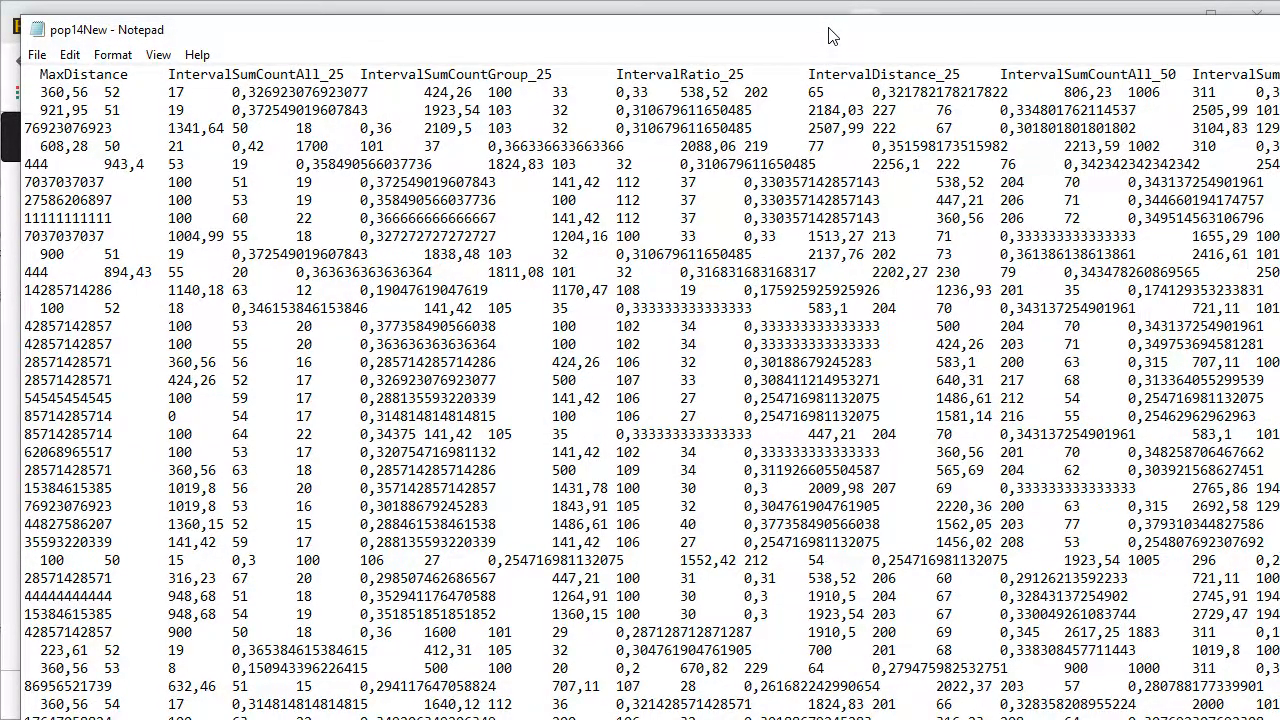
mouse_move(1147, 44)
left_mouse_down()
mouse_move(1076, 62)
mouse_move(1150, 45)
left_mouse_up()
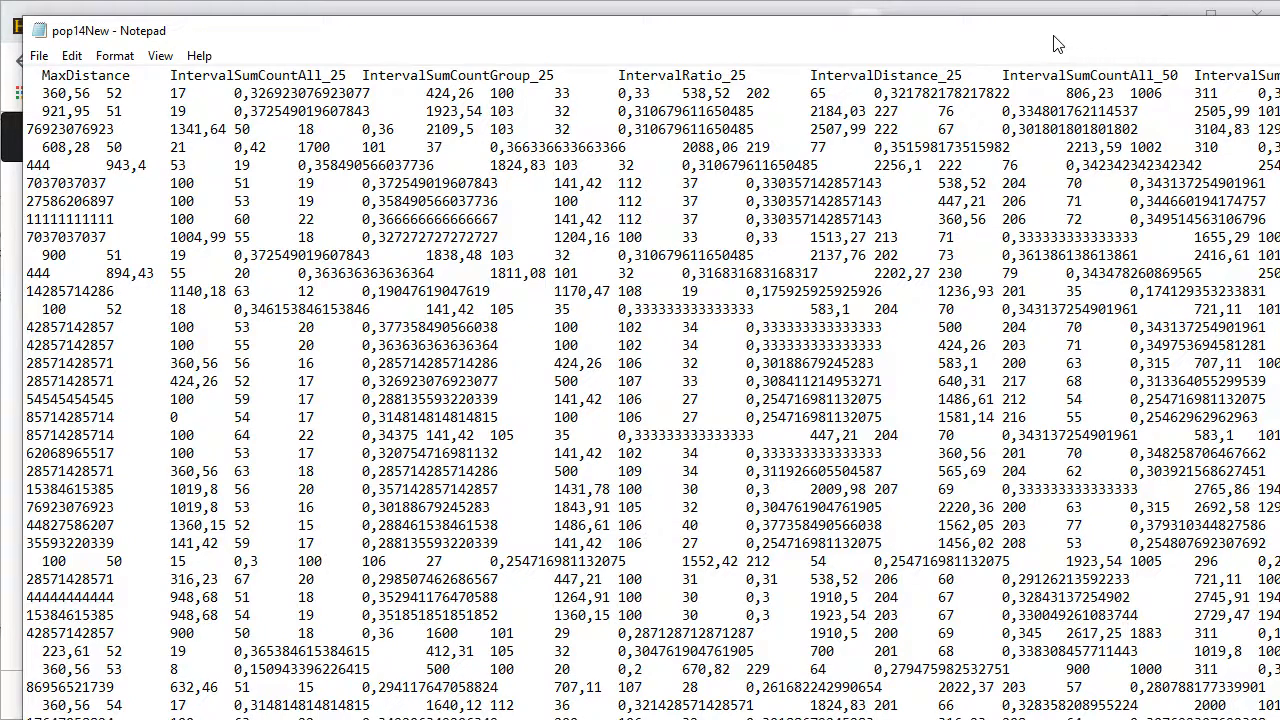
left_click_drag(918, 45, 183, 43)
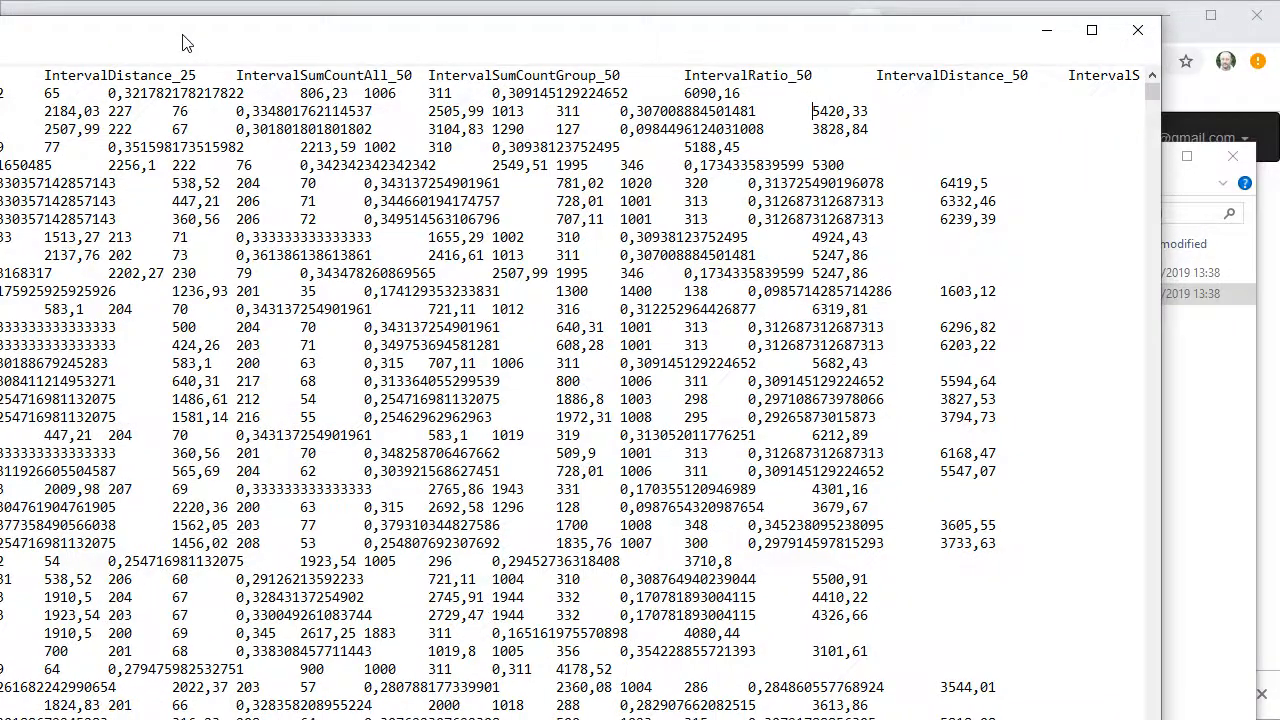